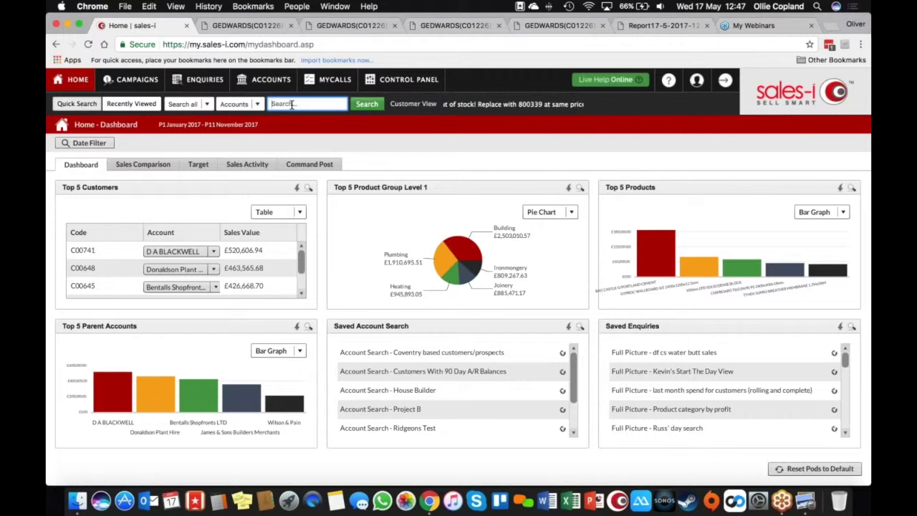
# Quick-search the customer's name, pick their account from the results and open its dashboard
pyautogui.write('g edwards')
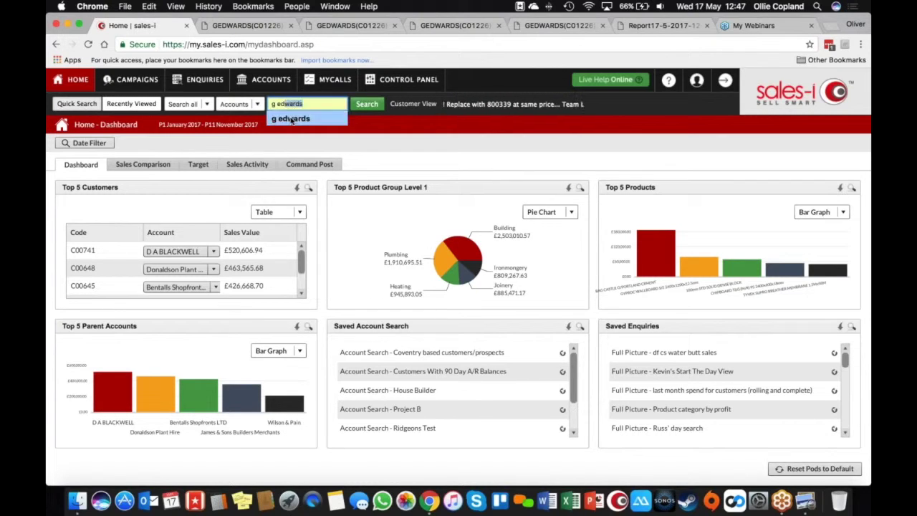
pyautogui.click(290, 118)
pyautogui.click(366, 105)
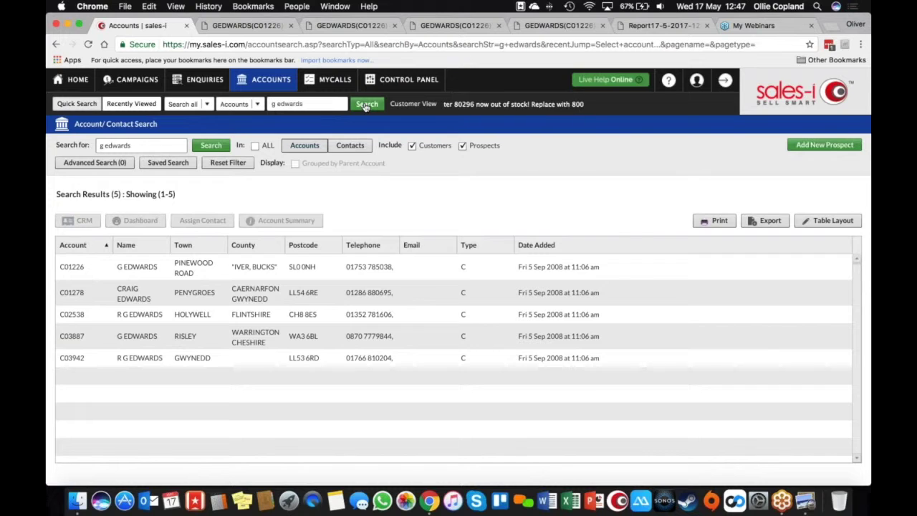
pyautogui.click(263, 268)
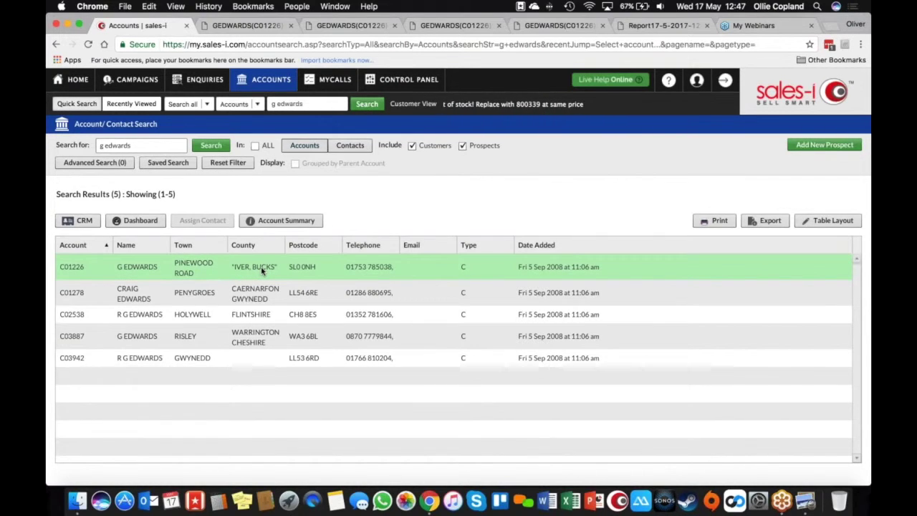
pyautogui.click(120, 227)
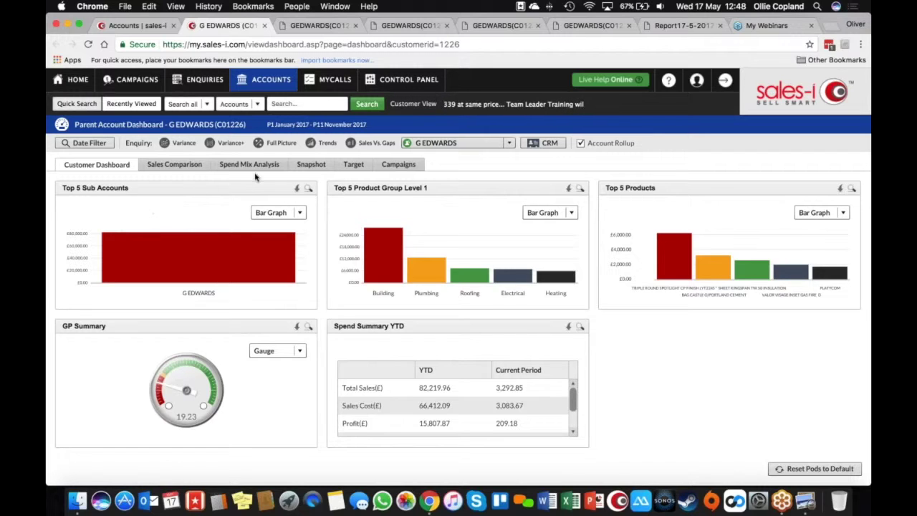
# Set the account's snapshot report period to January–April 2017
pyautogui.click(311, 165)
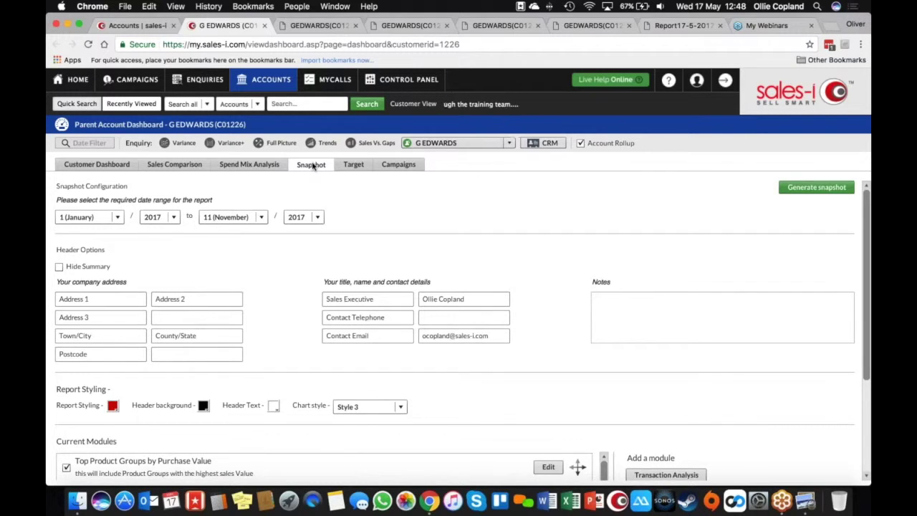
pyautogui.click(262, 218)
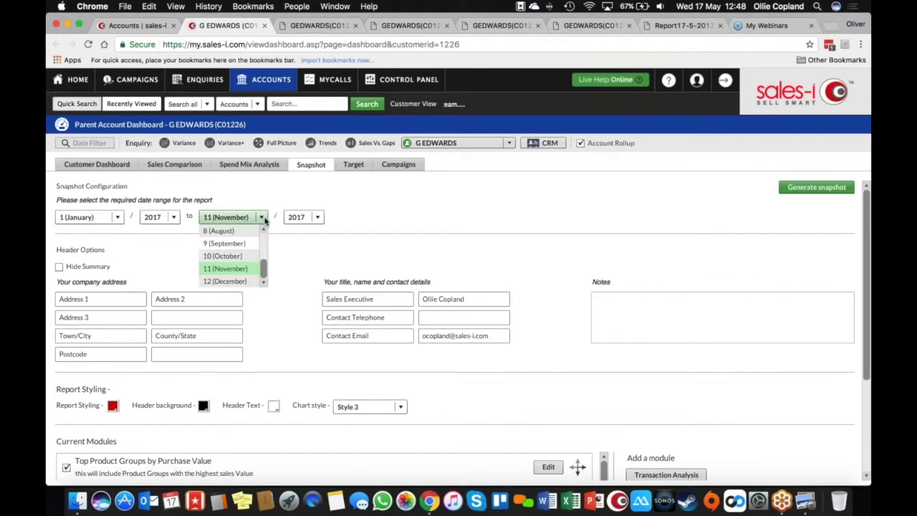
pyautogui.scroll(4, 264, 235)
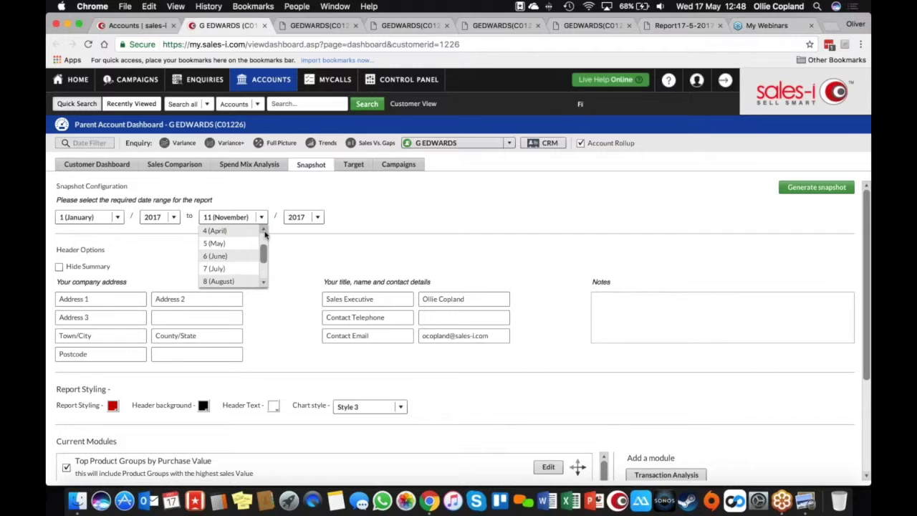
pyautogui.click(237, 232)
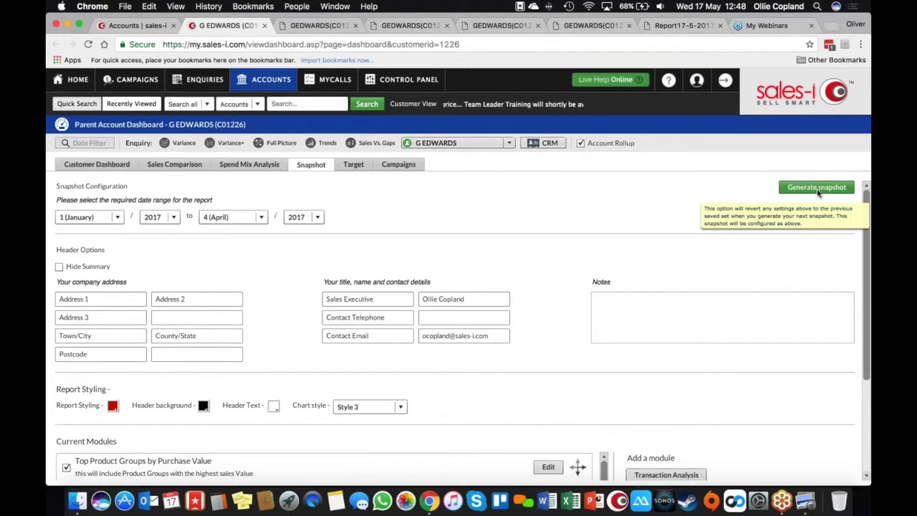
pyautogui.moveTo(867, 217); pyautogui.dragTo(865, 289)
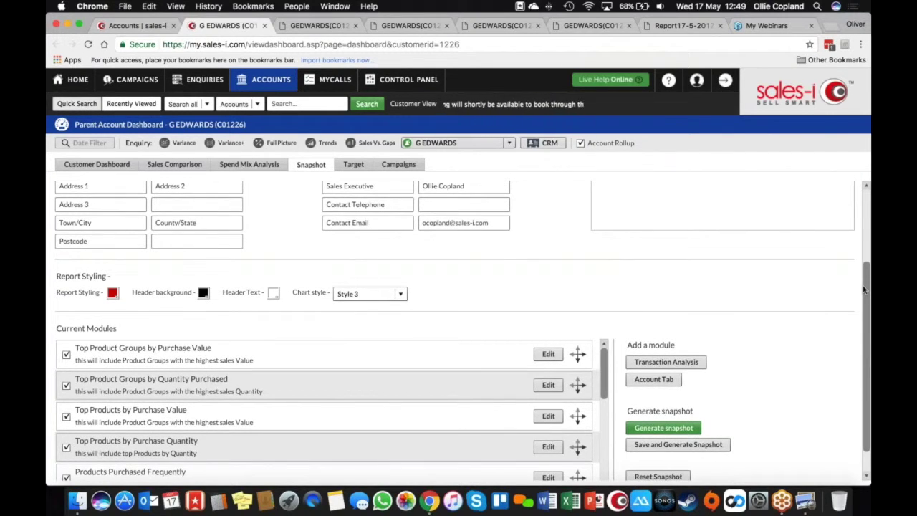
# Generate the snapshot with PDF output format and request an email when it's ready
pyautogui.click(661, 429)
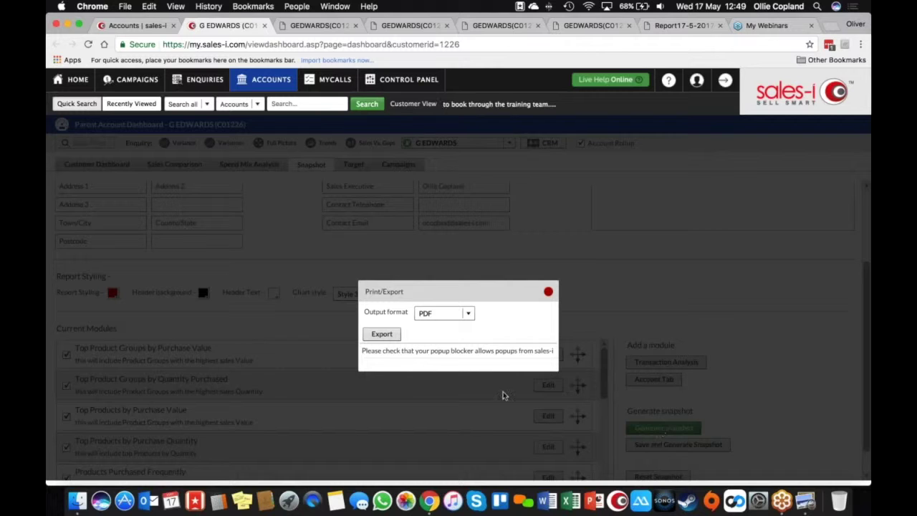
pyautogui.click(467, 315)
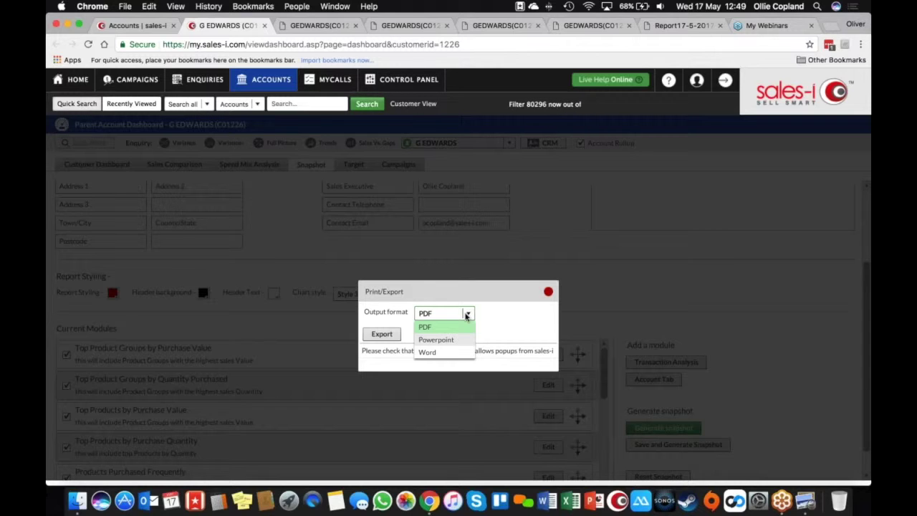
pyautogui.click(384, 337)
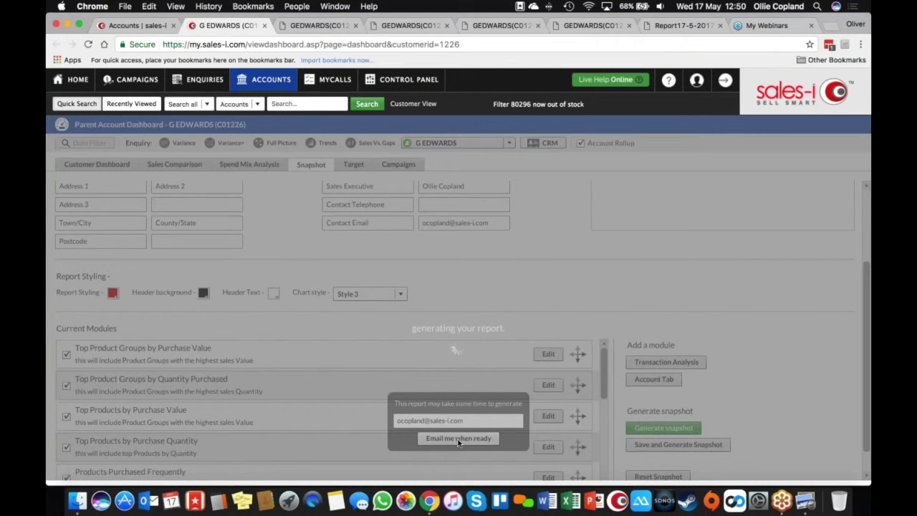
pyautogui.click(459, 440)
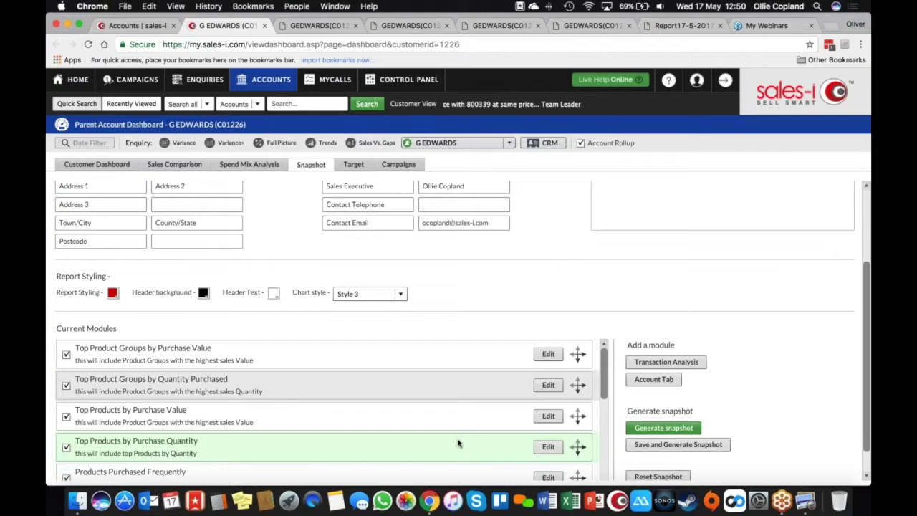
# Switch to the browser tab showing the account's snapshot PDF
pyautogui.click(319, 26)
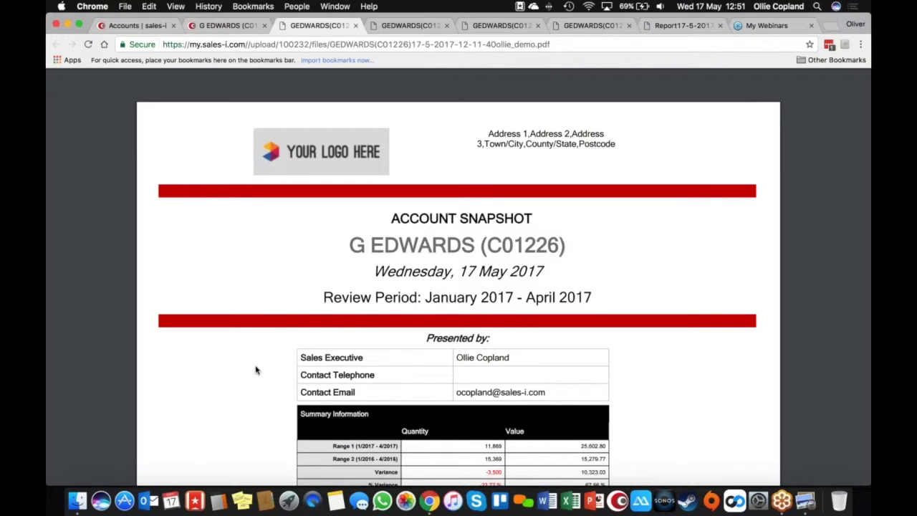
# Scroll through the snapshot PDF from the summary down to the Product Group Purchase Analysis page
pyautogui.scroll(-1, 256, 369)
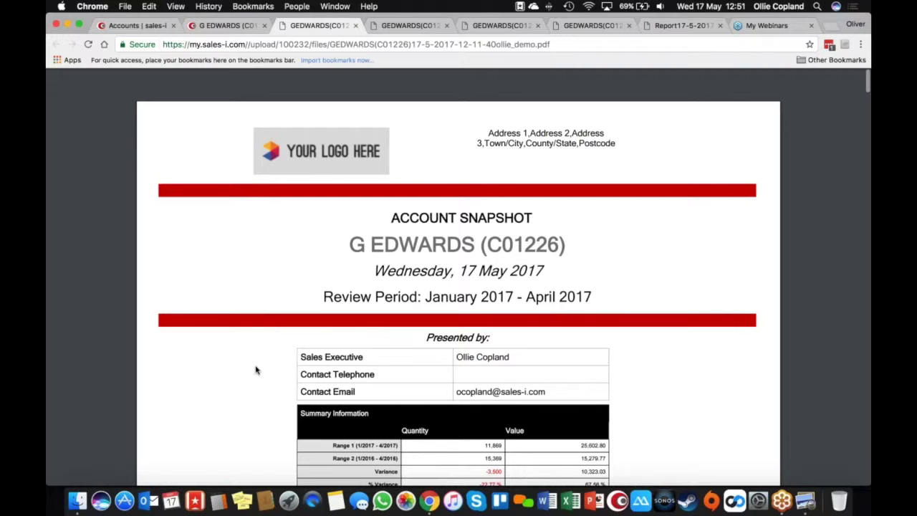
pyautogui.scroll(-5, 256, 370)
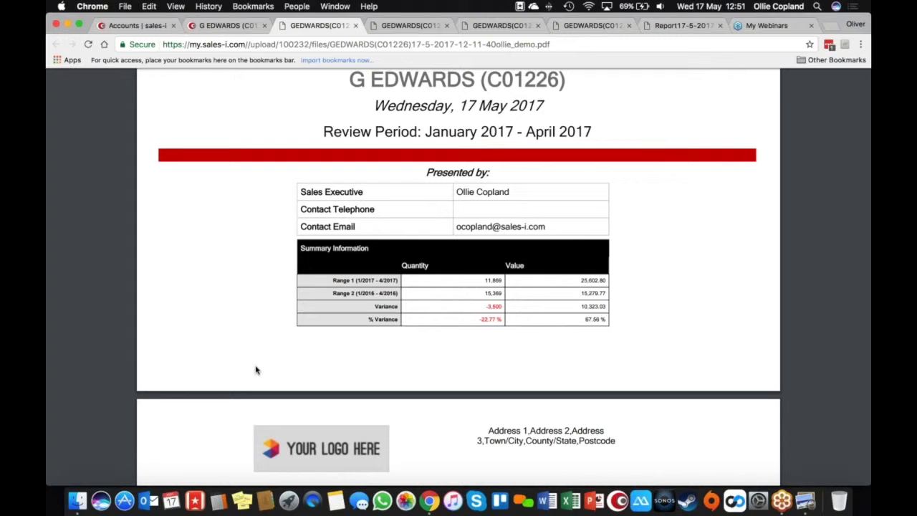
pyautogui.scroll(-5, 255, 370)
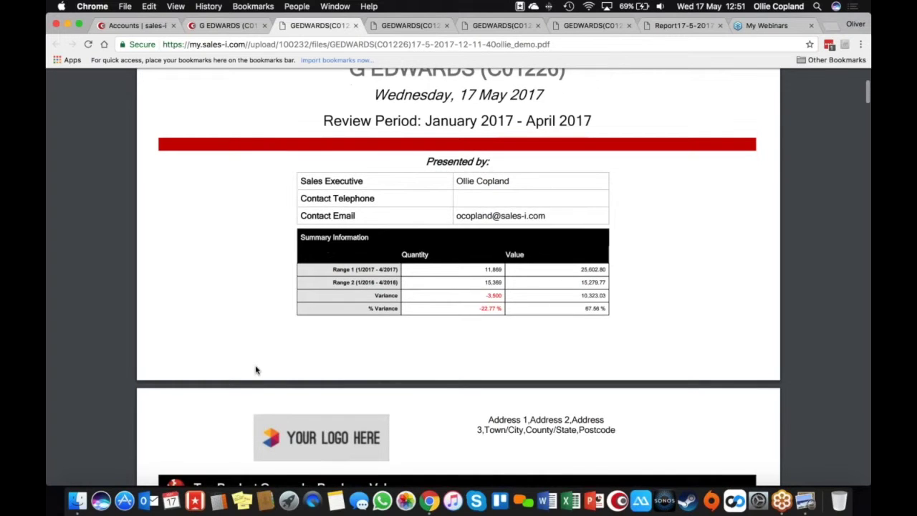
pyautogui.scroll(-5, 256, 370)
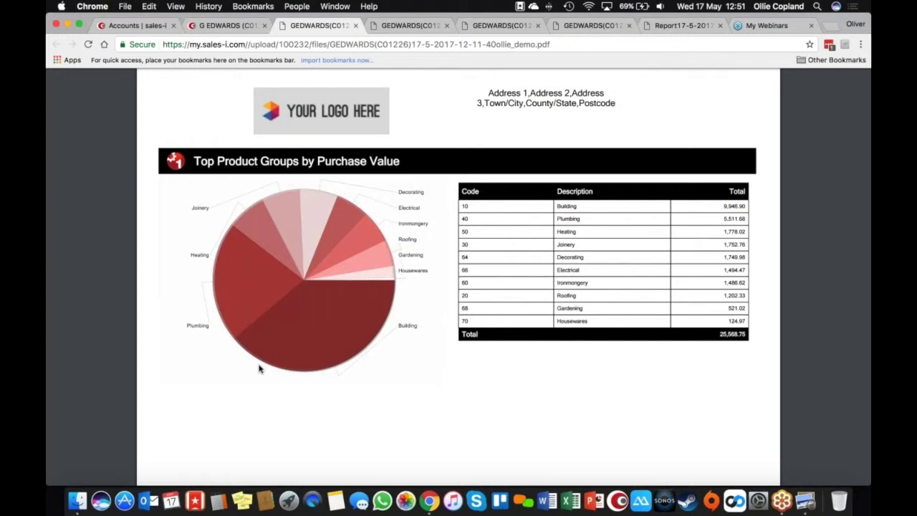
pyautogui.scroll(-1, 260, 368)
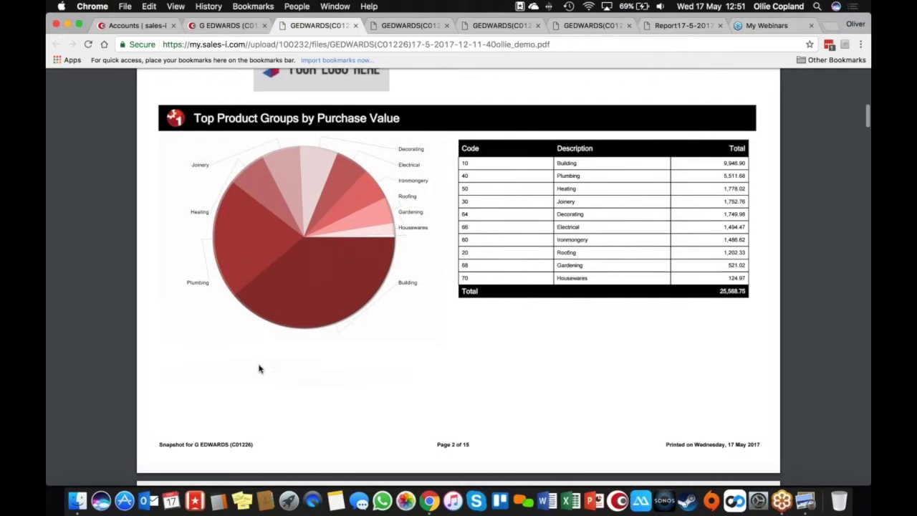
pyautogui.scroll(-5, 260, 368)
pyautogui.scroll(-3, 260, 368)
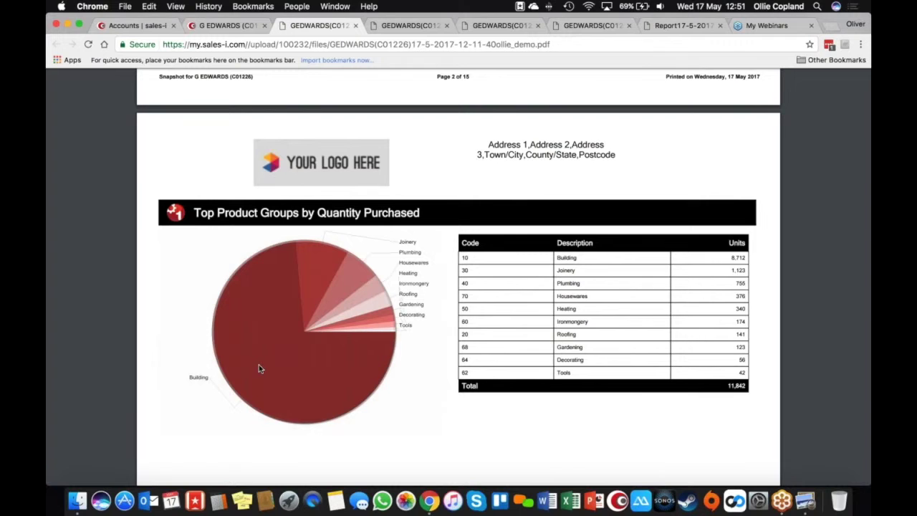
pyautogui.scroll(-2, 260, 367)
pyautogui.scroll(-8, 259, 369)
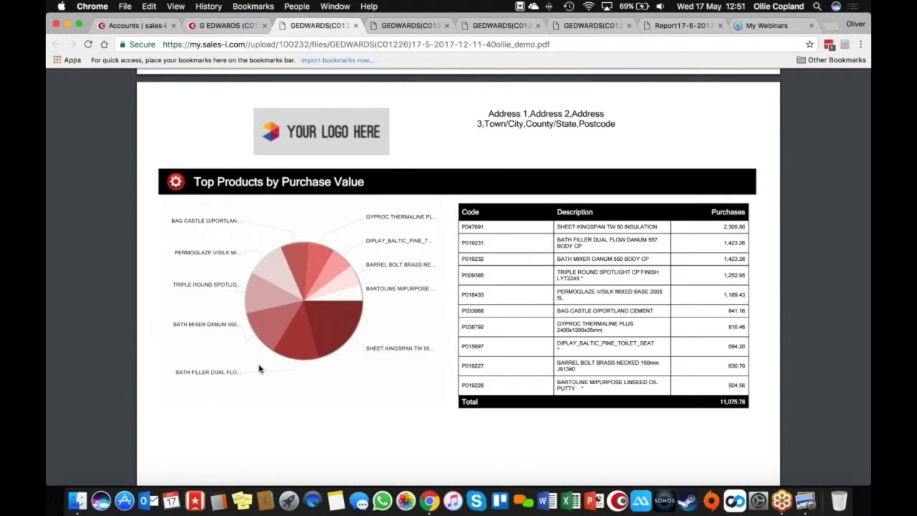
pyautogui.scroll(-5, 260, 369)
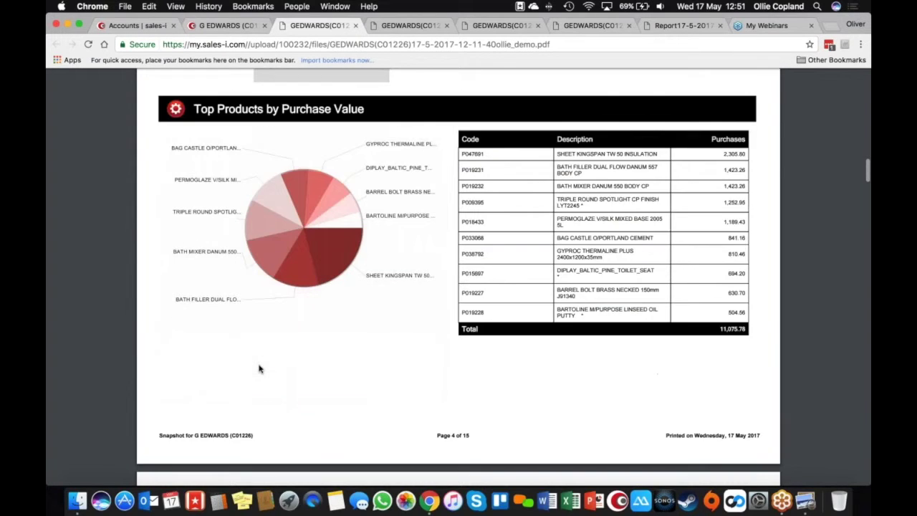
pyautogui.scroll(-5, 260, 370)
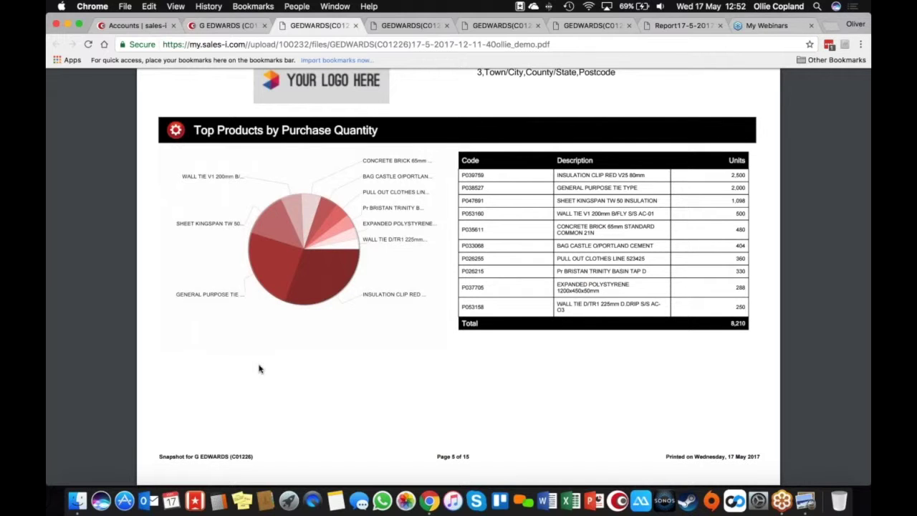
pyautogui.scroll(-5, 260, 370)
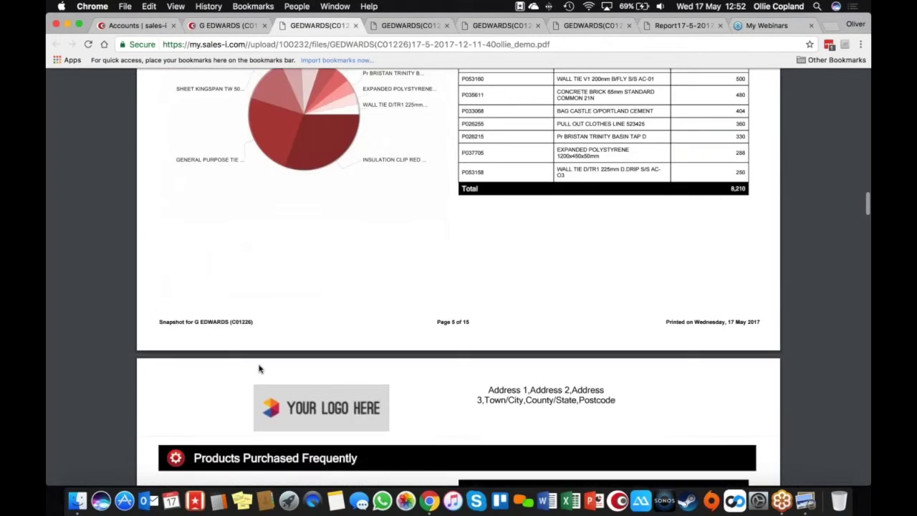
pyautogui.scroll(-3, 259, 369)
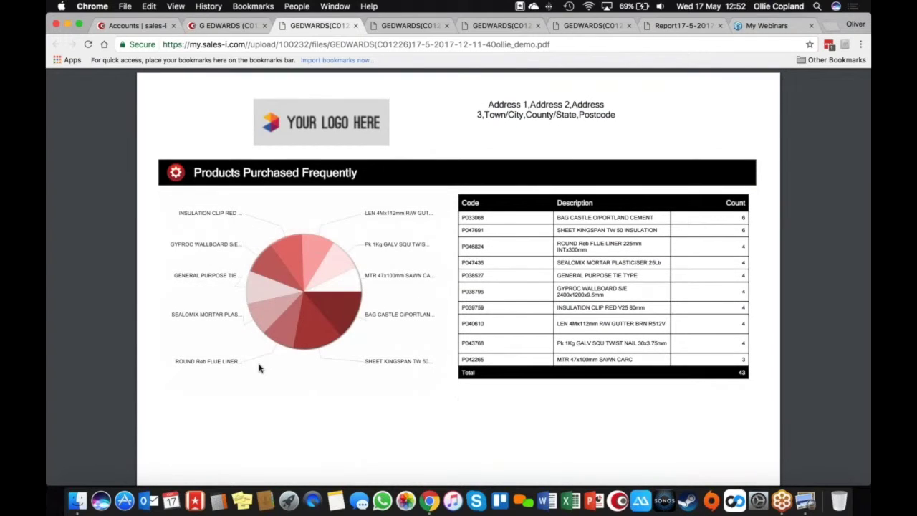
pyautogui.scroll(-8, 259, 369)
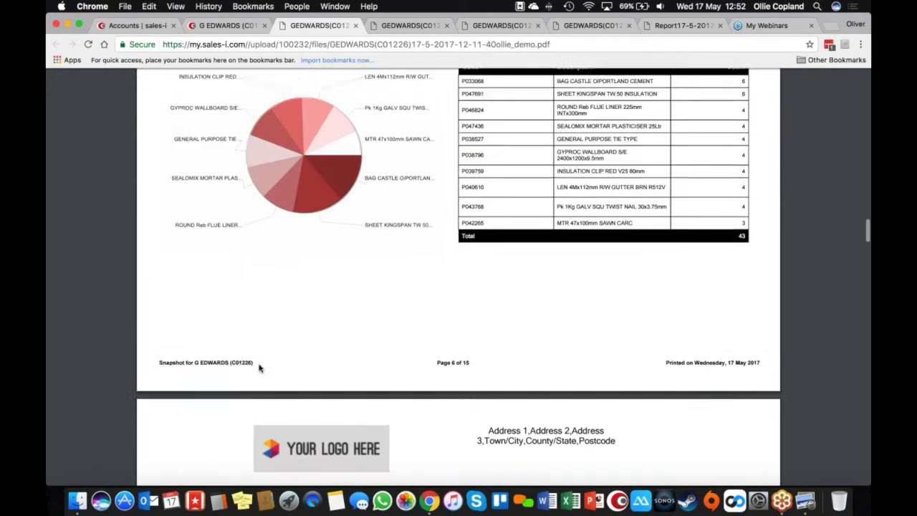
pyautogui.scroll(-1, 259, 370)
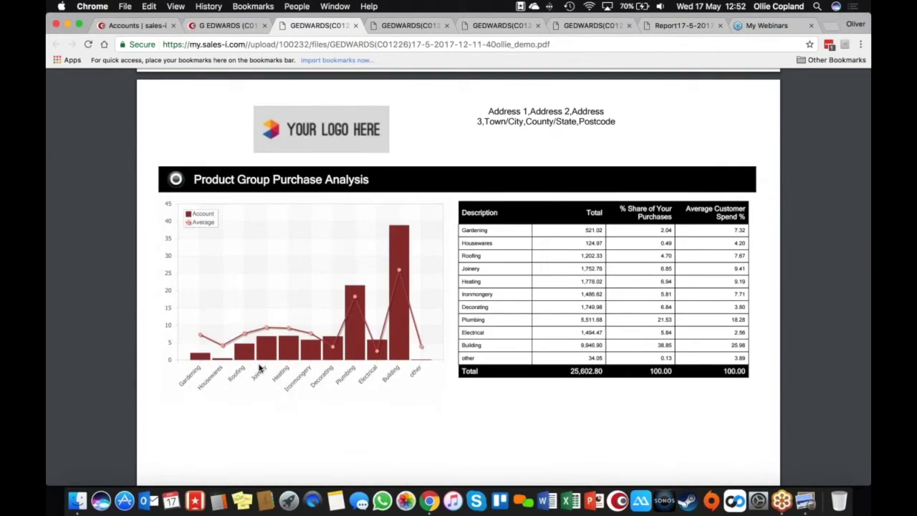
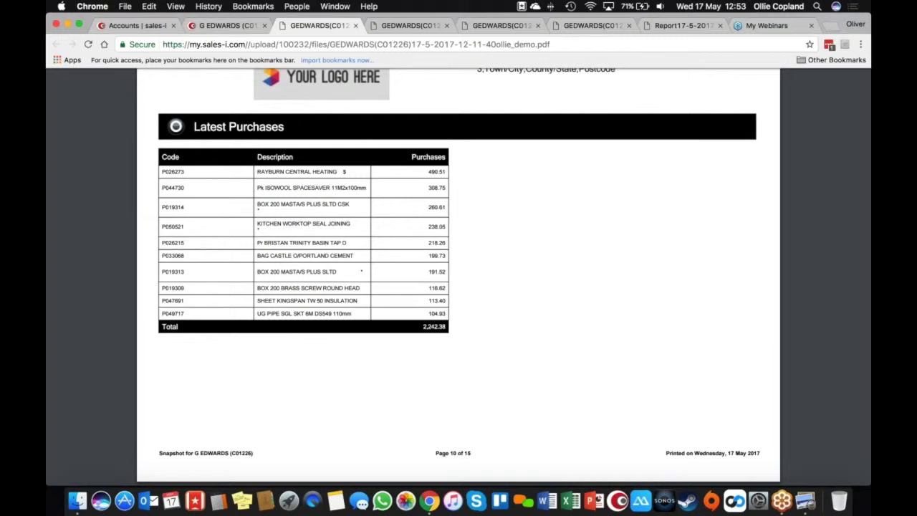
# Scroll the snapshot PDF to page 15, the Variance Enquiry by Quantity table totalling -6,583.00
pyautogui.scroll(-10, 459, 287)
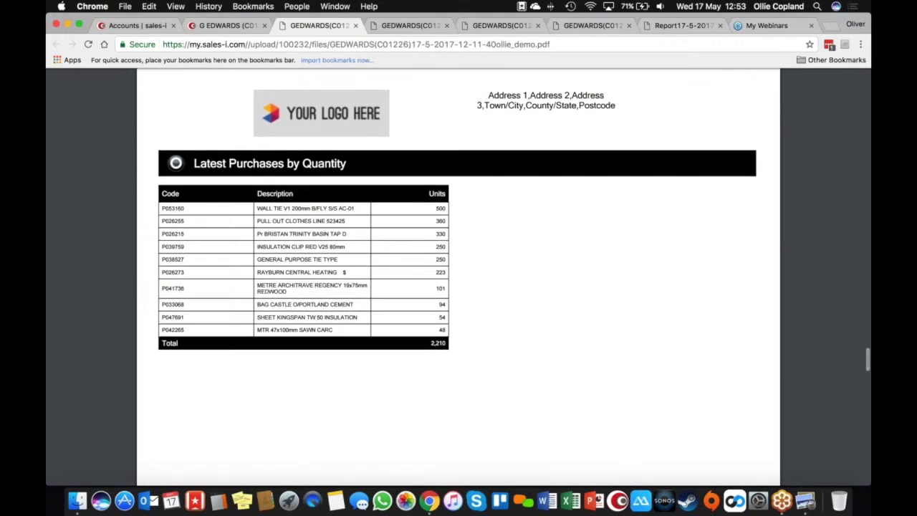
pyautogui.scroll(-1, 458, 287)
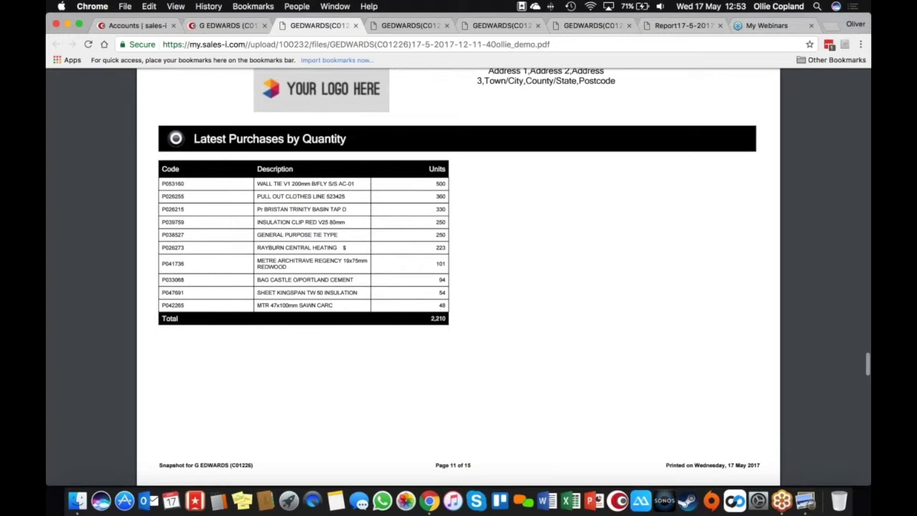
pyautogui.scroll(-10, 459, 286)
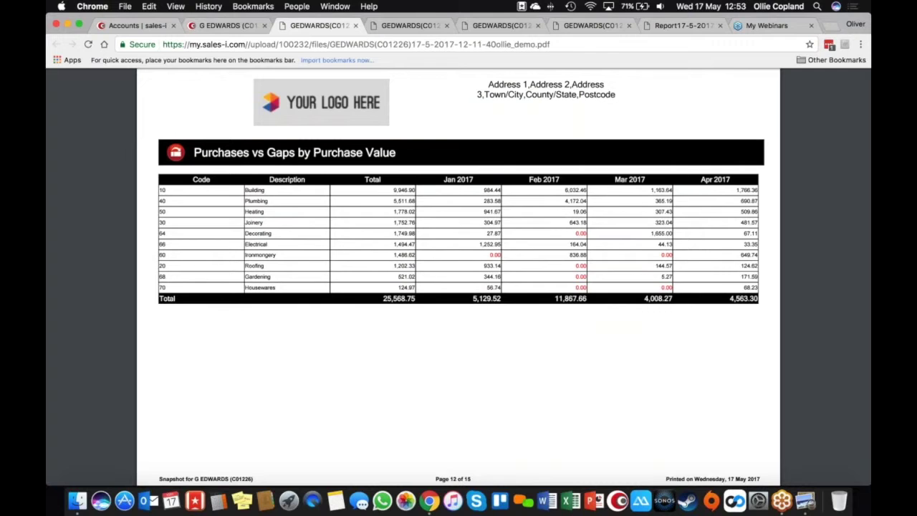
pyautogui.scroll(-8, 458, 287)
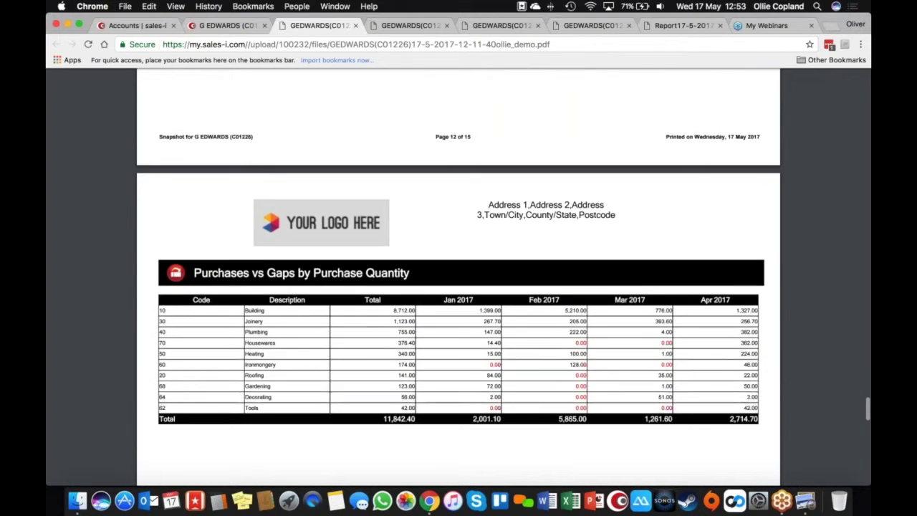
pyautogui.scroll(-2, 459, 287)
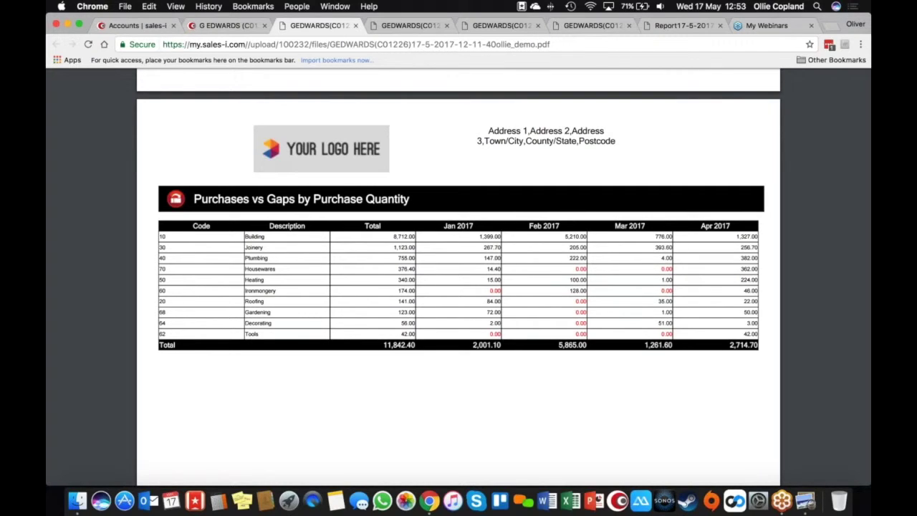
pyautogui.scroll(-8, 459, 287)
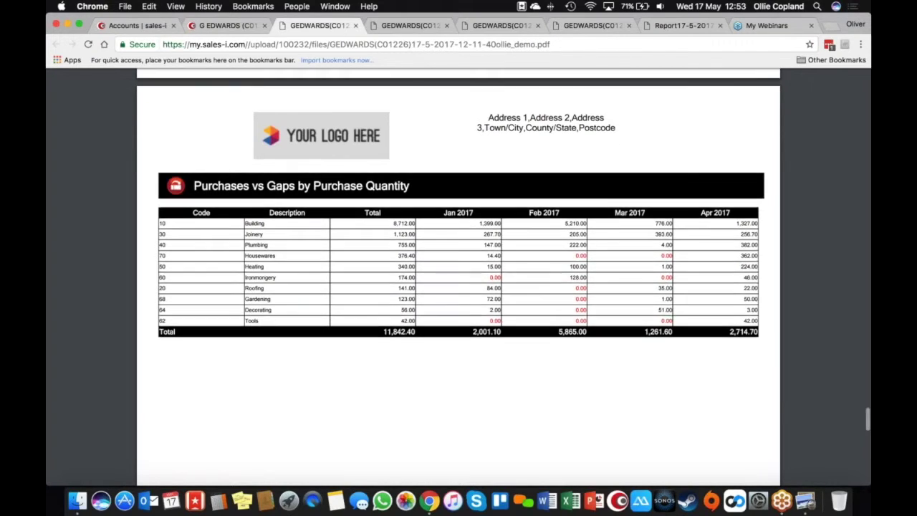
pyautogui.scroll(-3, 459, 287)
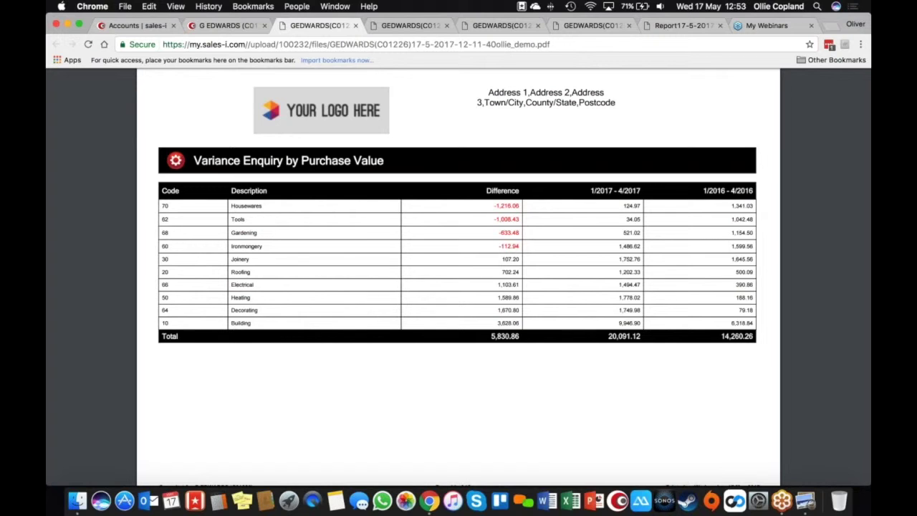
pyautogui.scroll(-10, 459, 287)
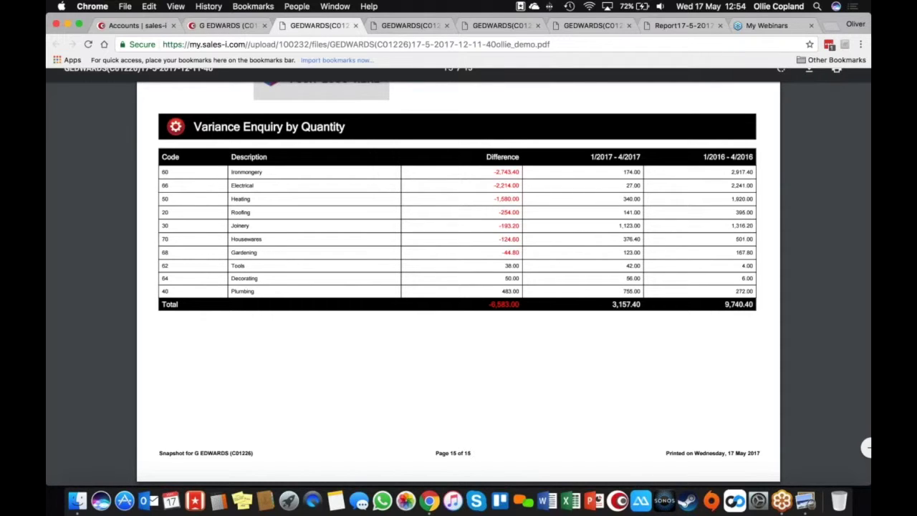
pyautogui.click(246, 26)
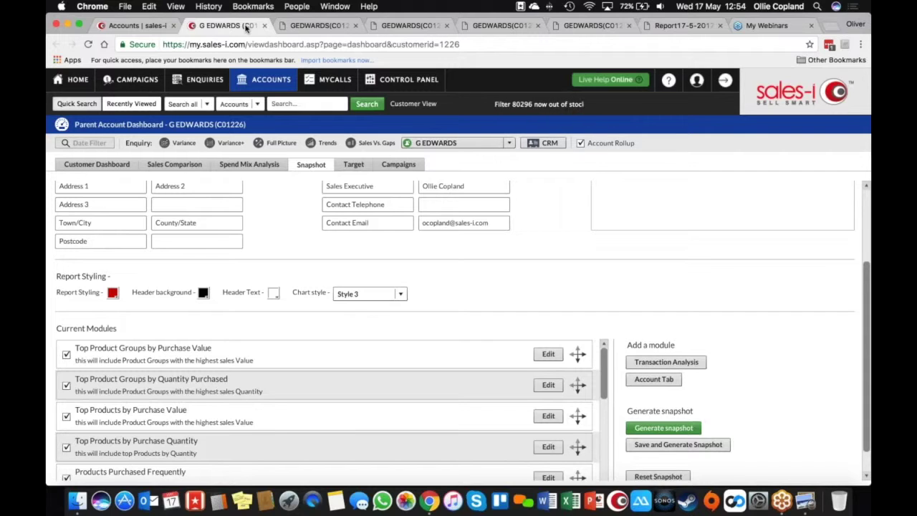
pyautogui.scroll(1, 313, 240)
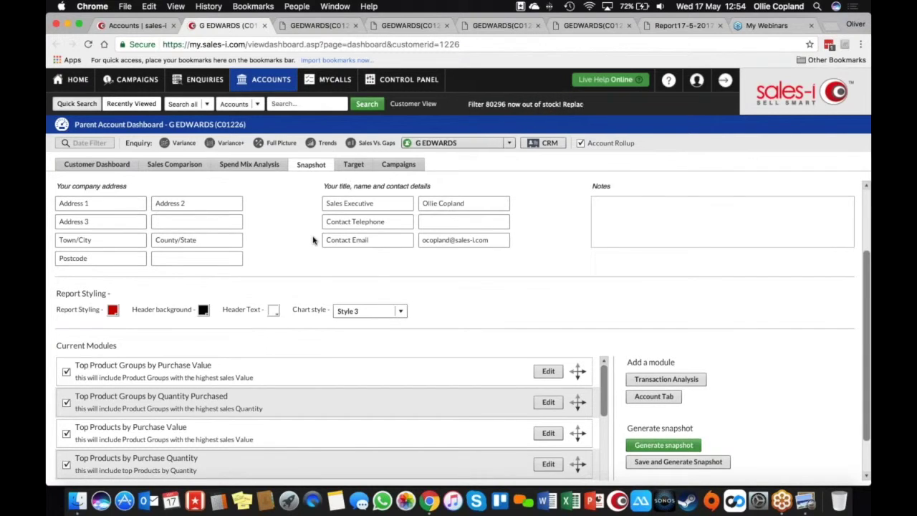
pyautogui.scroll(5, 313, 240)
pyautogui.click(453, 306)
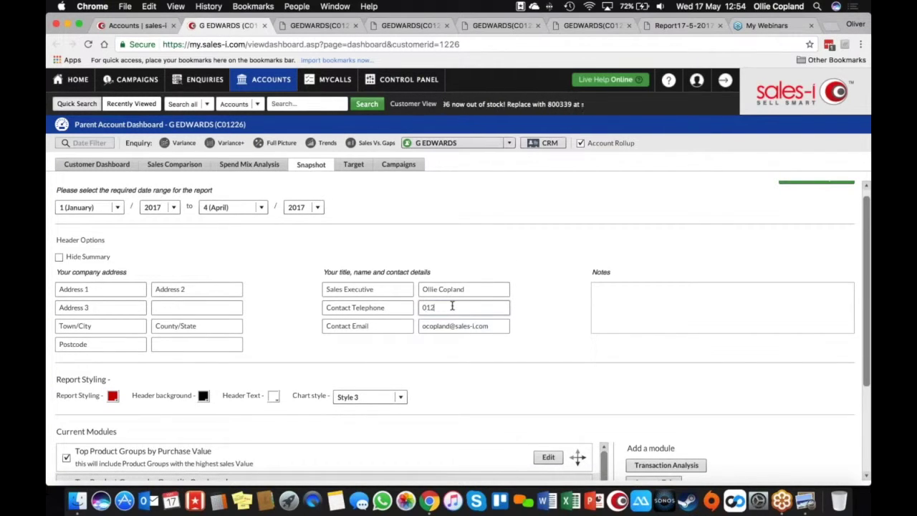
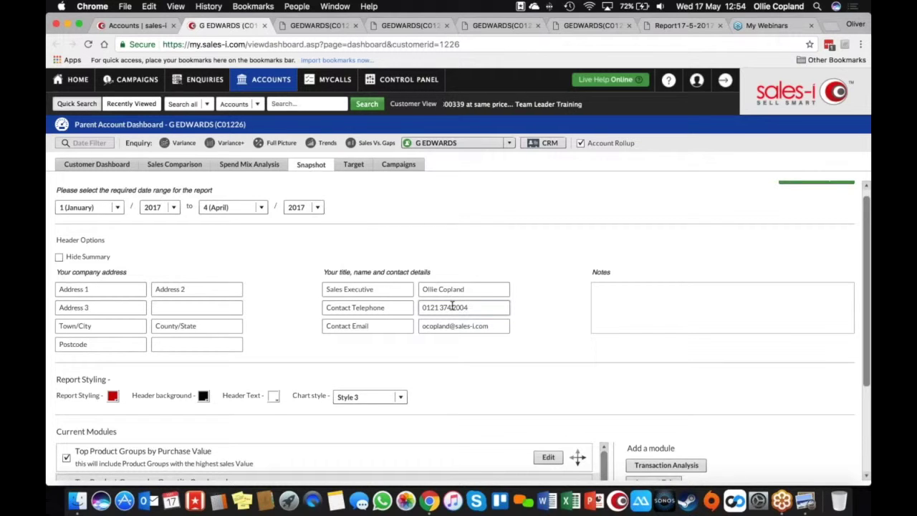
pyautogui.scroll(-1, 524, 363)
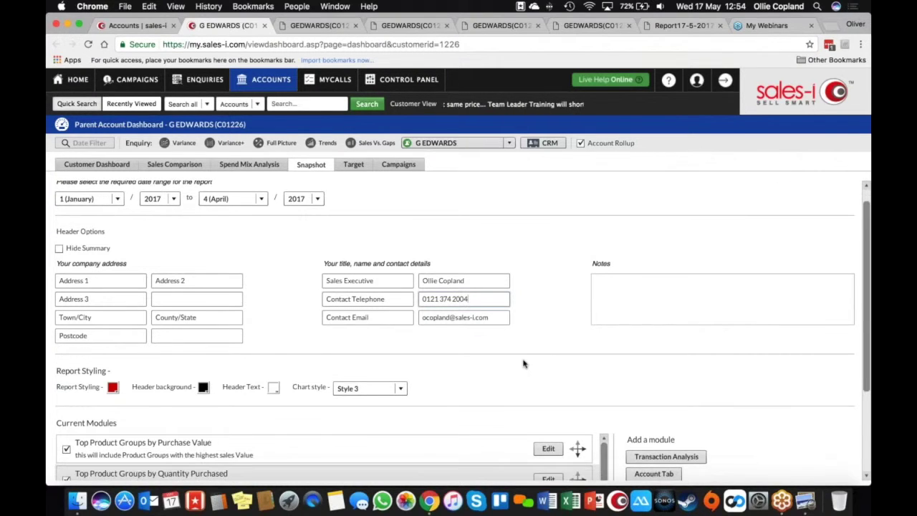
pyautogui.scroll(-6, 523, 363)
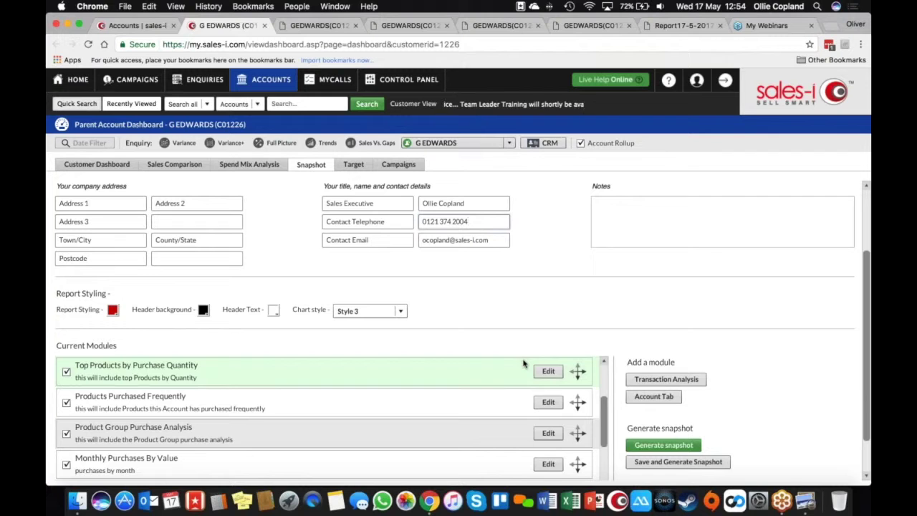
pyautogui.scroll(5, 609, 426)
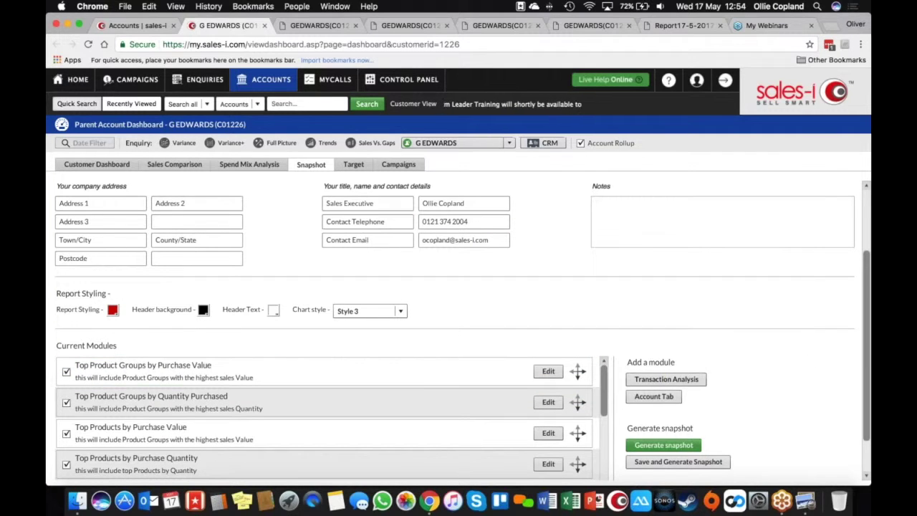
# Untick Top Product Groups by Quantity, Top Products by Purchase Quantity, Monthly and Latest Purchases by Quantity
pyautogui.scroll(-3, 867, 380)
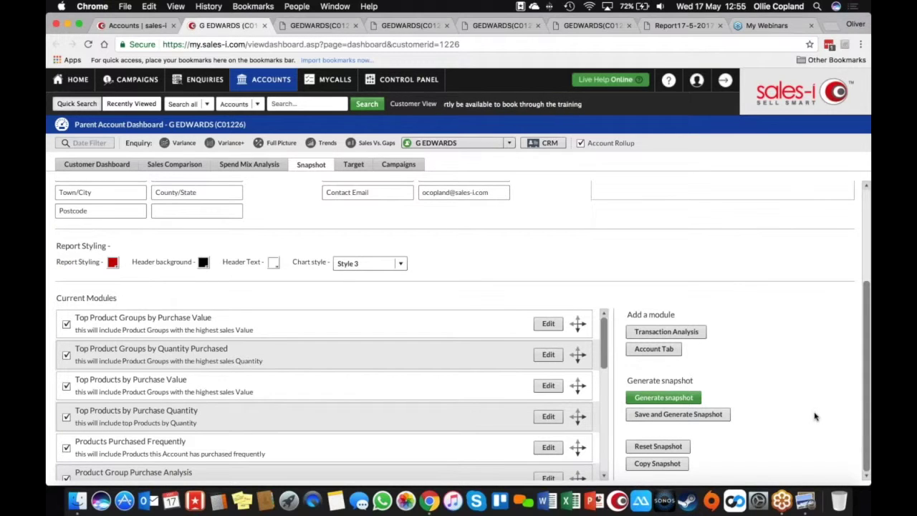
pyautogui.click(66, 355)
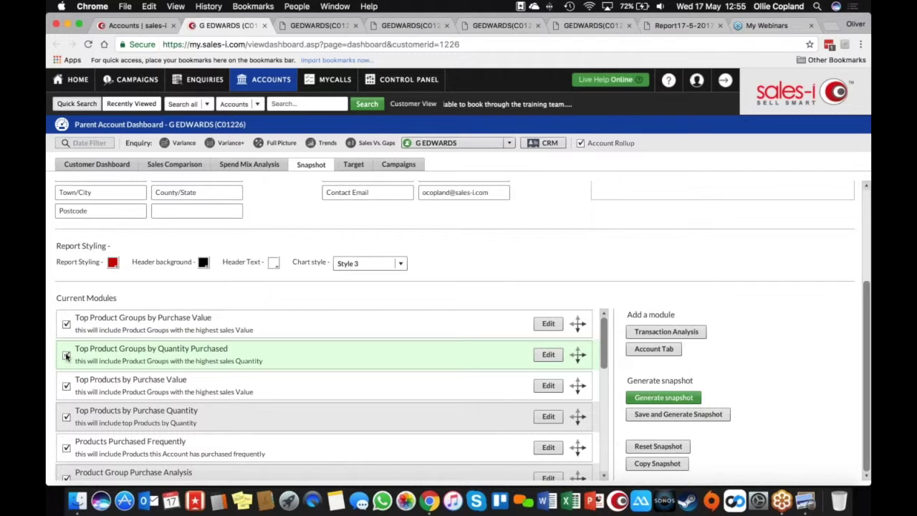
pyautogui.click(66, 417)
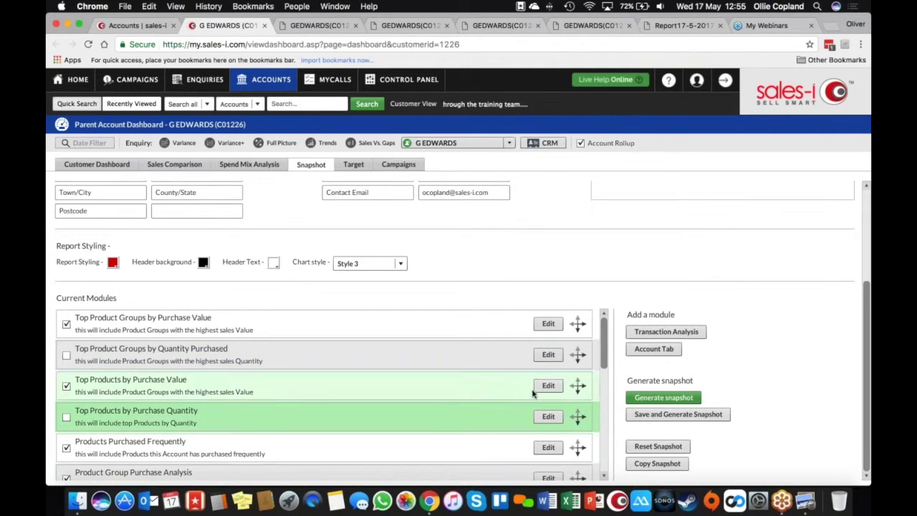
pyautogui.scroll(-4, 604, 476)
pyautogui.click(604, 477)
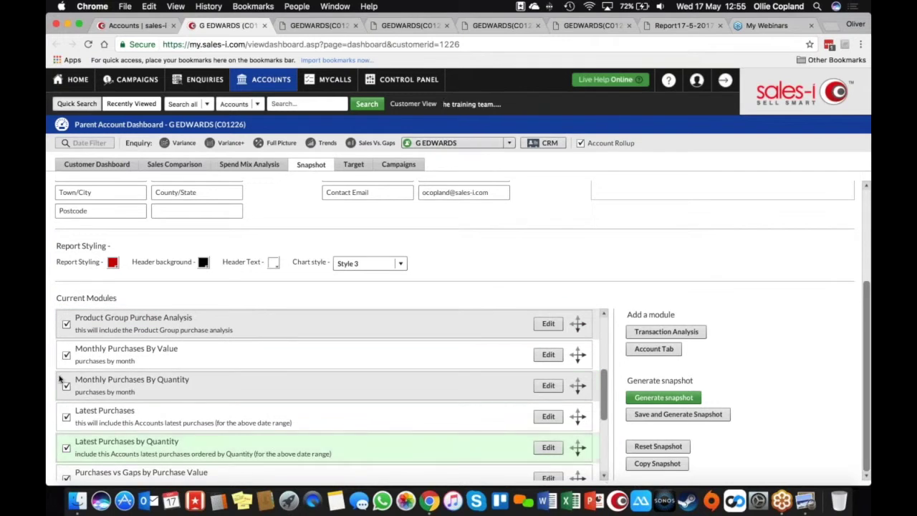
pyautogui.click(66, 387)
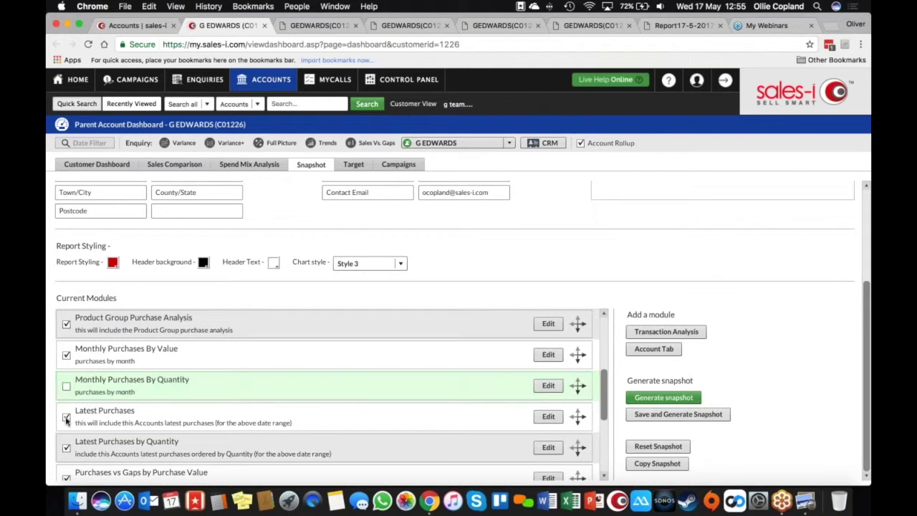
pyautogui.click(66, 448)
# Untick Purchases vs Gaps and Variance Enquiry by Quantity, then move Variance Enquiry by Purchase Value to the top
pyautogui.click(605, 477)
pyautogui.click(604, 477)
pyautogui.click(604, 477)
pyautogui.click(604, 477)
pyautogui.click(66, 387)
pyautogui.click(66, 387)
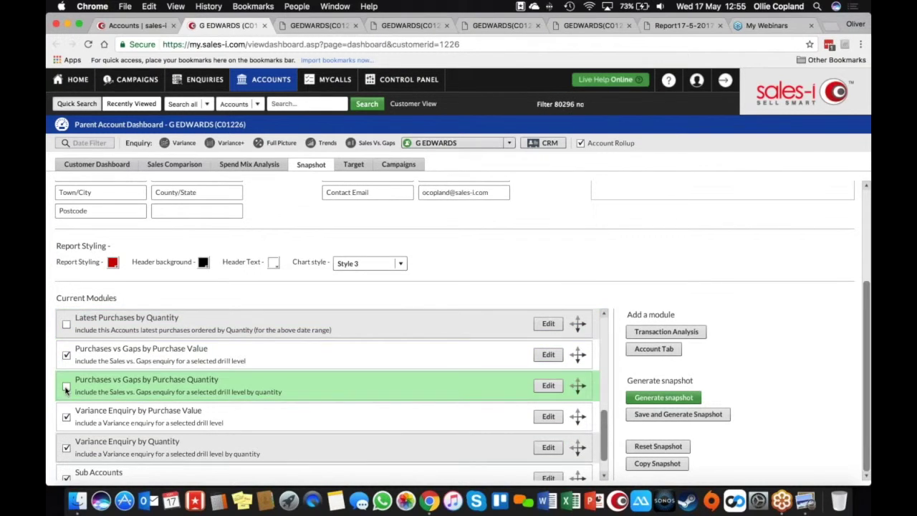
pyautogui.click(66, 448)
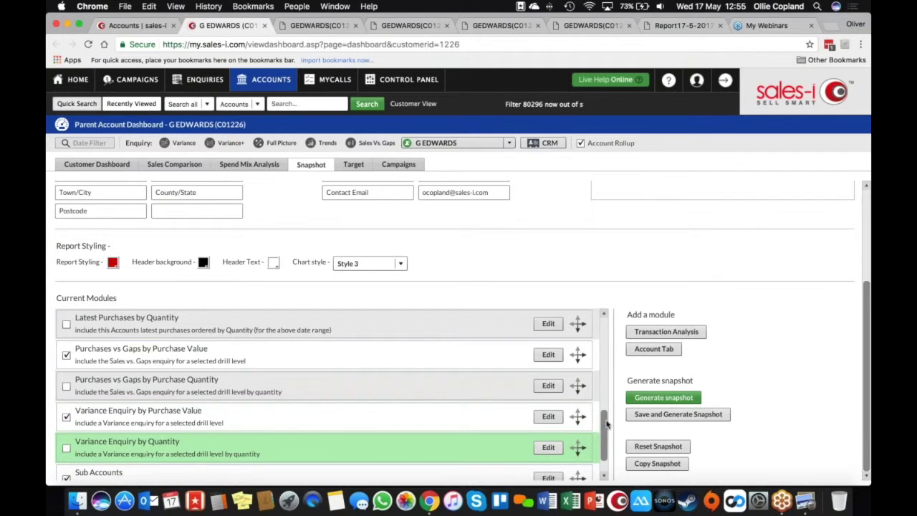
pyautogui.moveTo(606, 423); pyautogui.dragTo(604, 453)
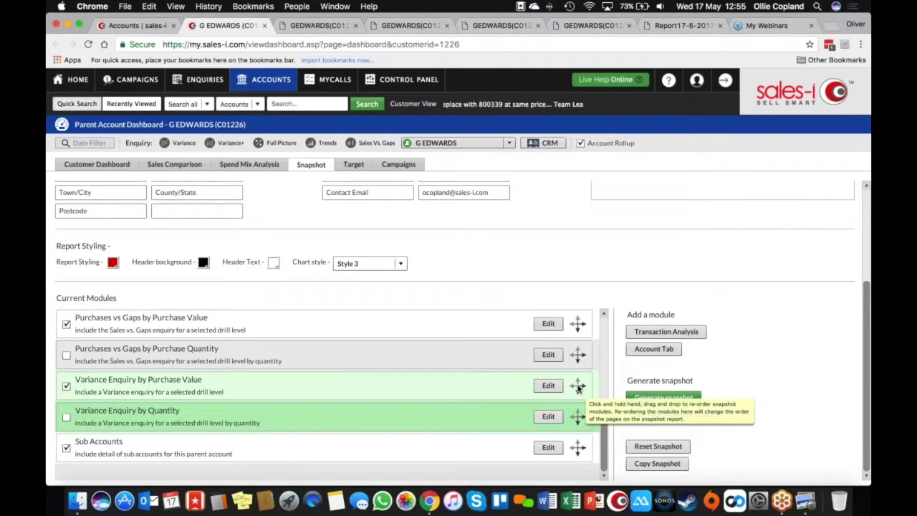
pyautogui.moveTo(578, 386); pyautogui.dragTo(580, 324)
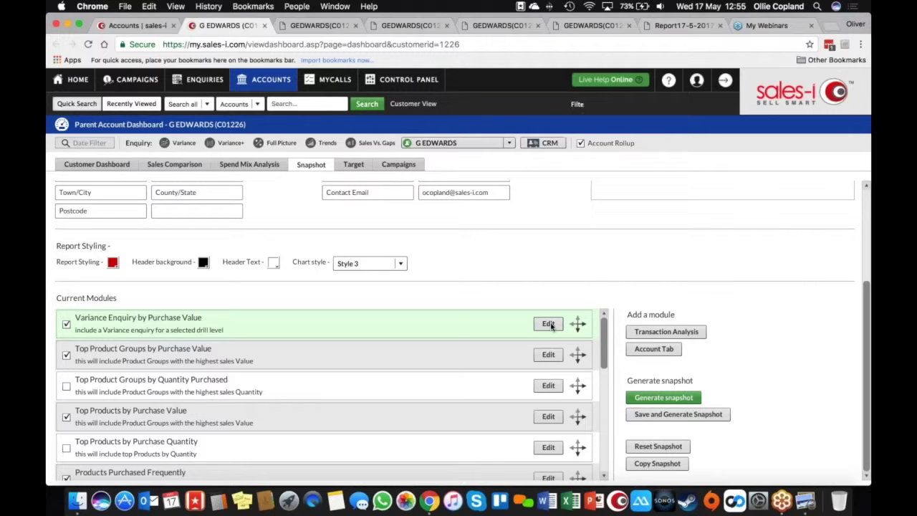
# Retitle the variance module 'Variance by Purchase Value', set drill level to Product Group Level 2, and save
pyautogui.click(549, 323)
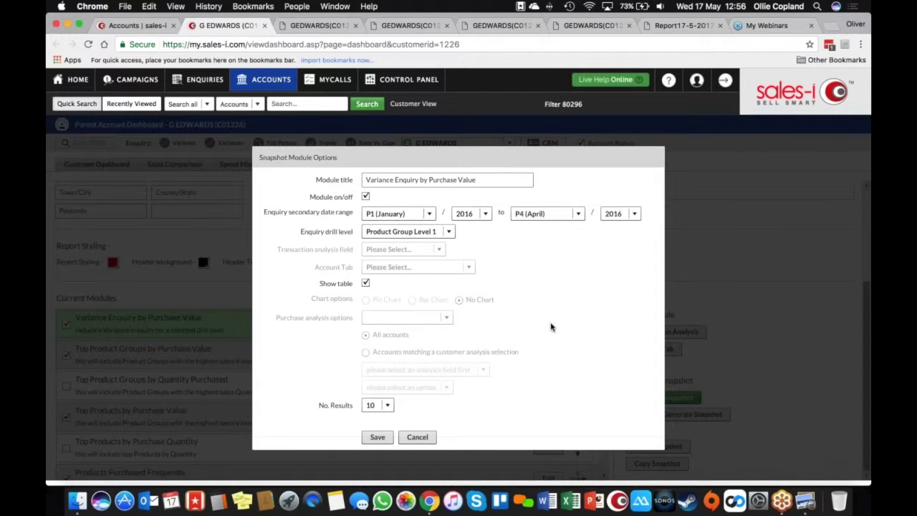
pyautogui.click(414, 180)
pyautogui.doubleClick(414, 180)
pyautogui.press('BackSpace')
pyautogui.press('BackSpace')
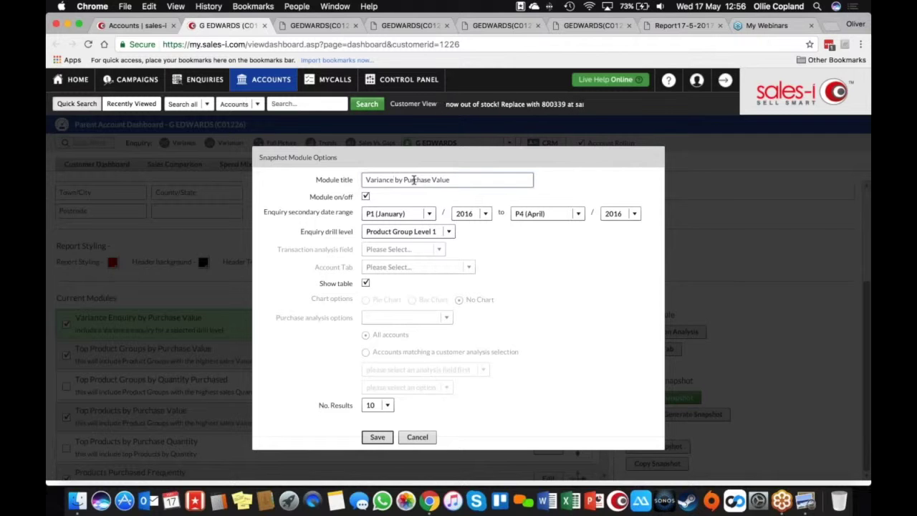
pyautogui.click(386, 405)
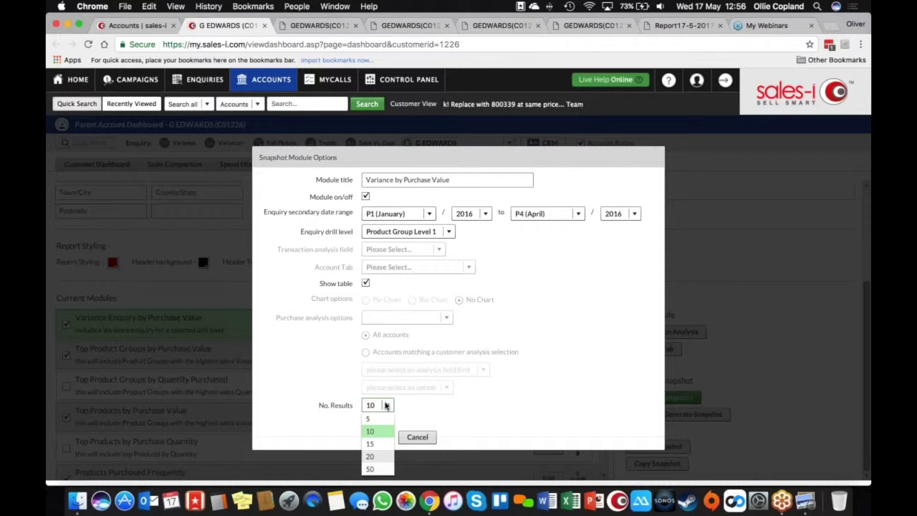
pyautogui.click(450, 232)
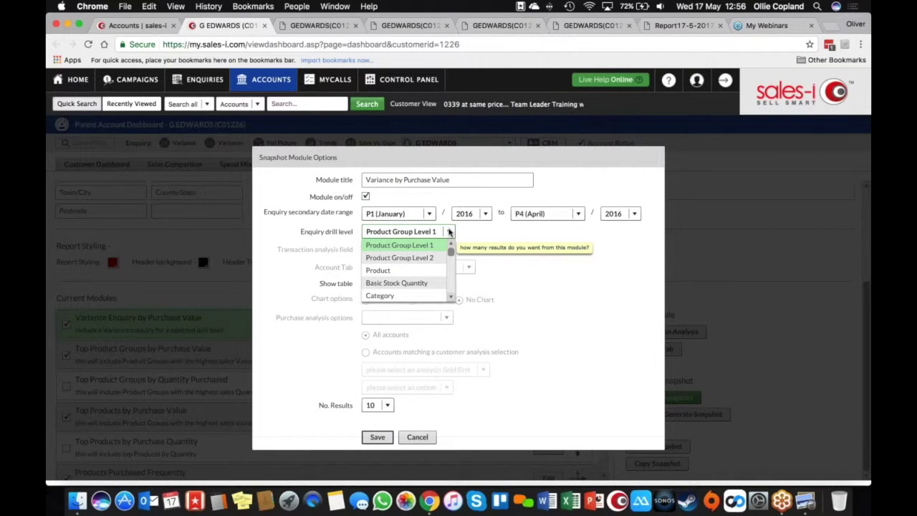
pyautogui.click(430, 259)
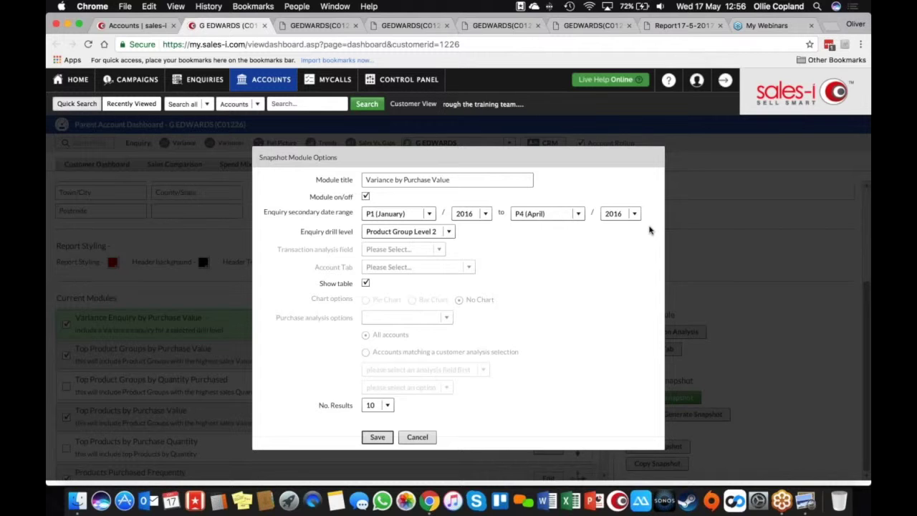
pyautogui.click(387, 438)
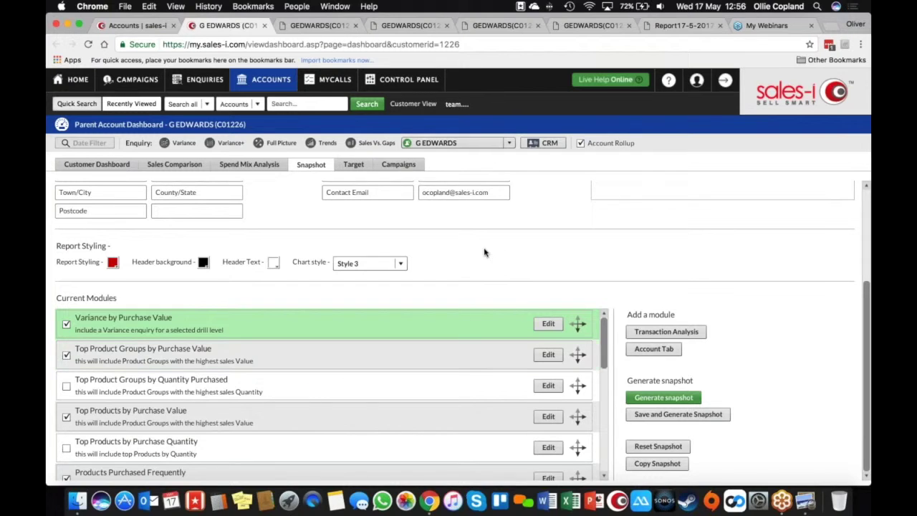
pyautogui.scroll(1, 485, 252)
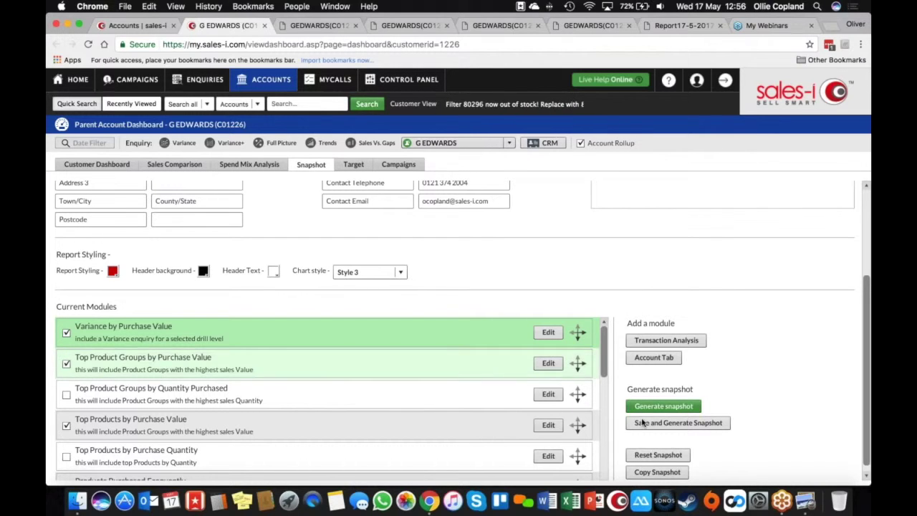
pyautogui.click(663, 405)
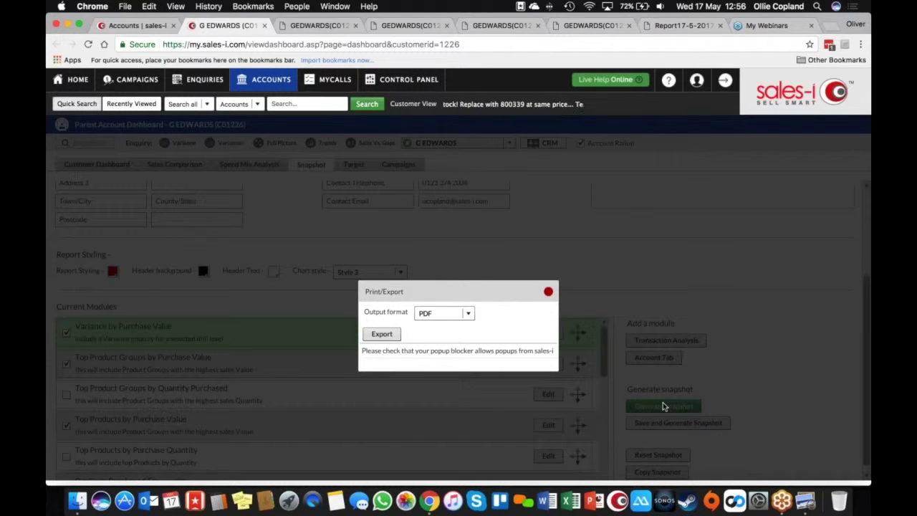
pyautogui.click(547, 291)
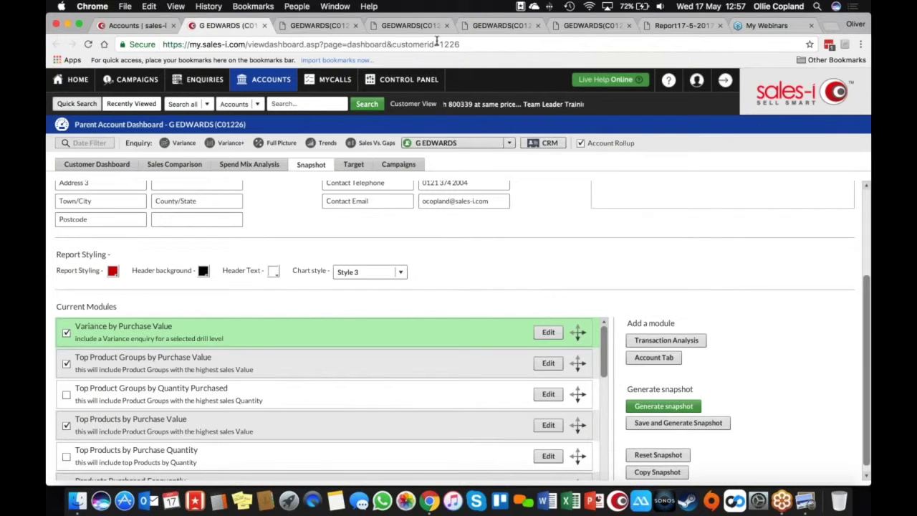
pyautogui.click(425, 27)
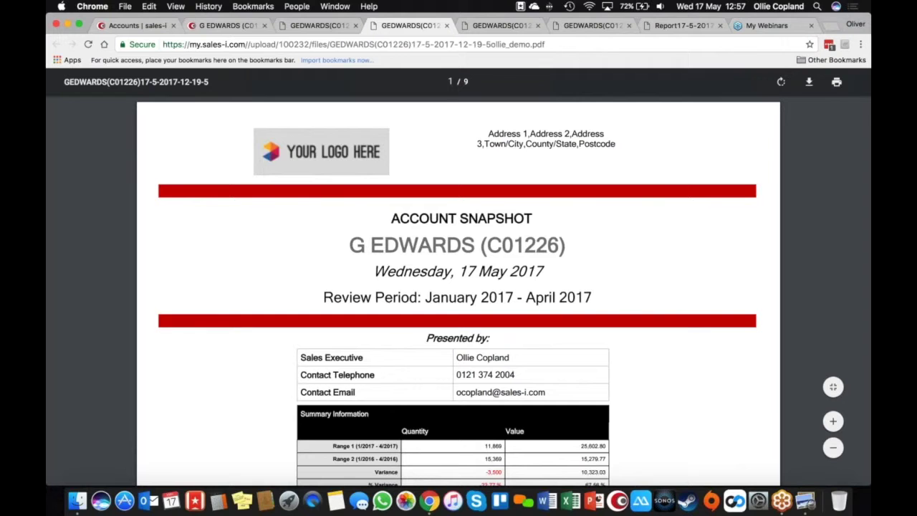
pyautogui.scroll(-8, 458, 286)
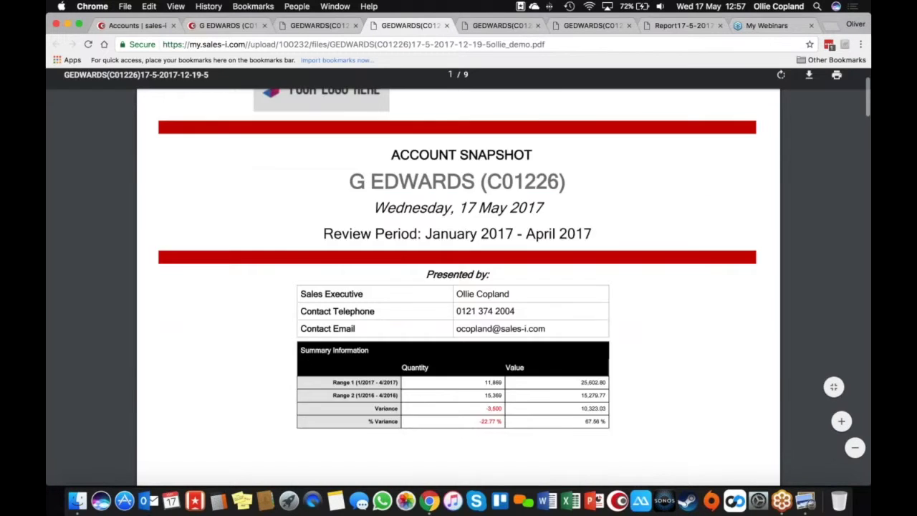
pyautogui.scroll(-4, 372, 214)
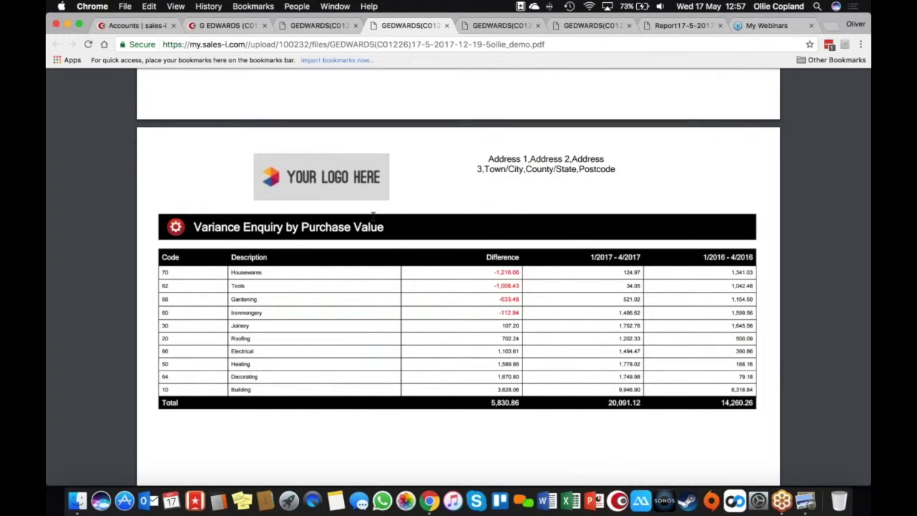
pyautogui.scroll(-1, 373, 214)
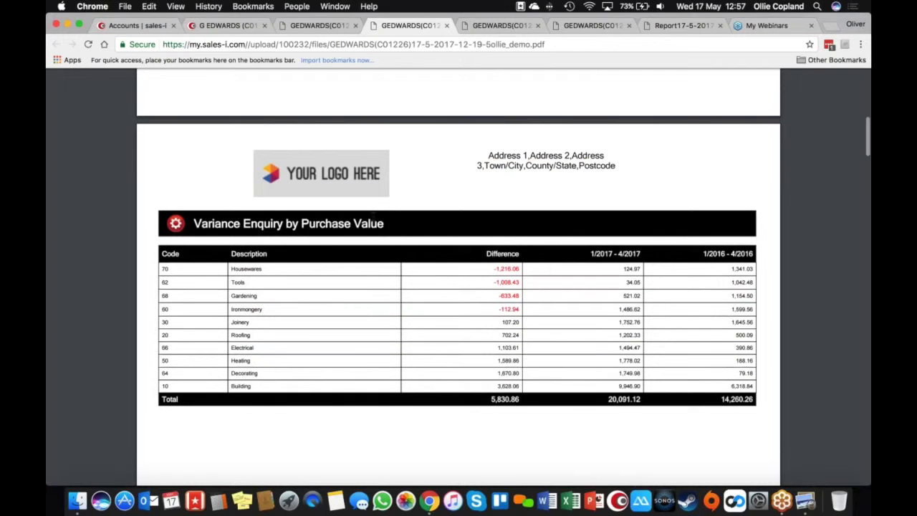
pyautogui.scroll(-11, 373, 215)
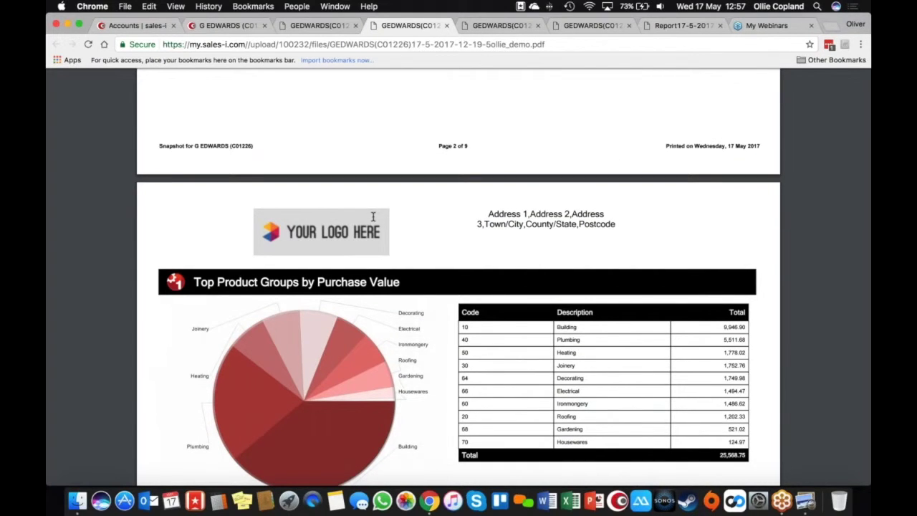
pyautogui.scroll(-7, 372, 217)
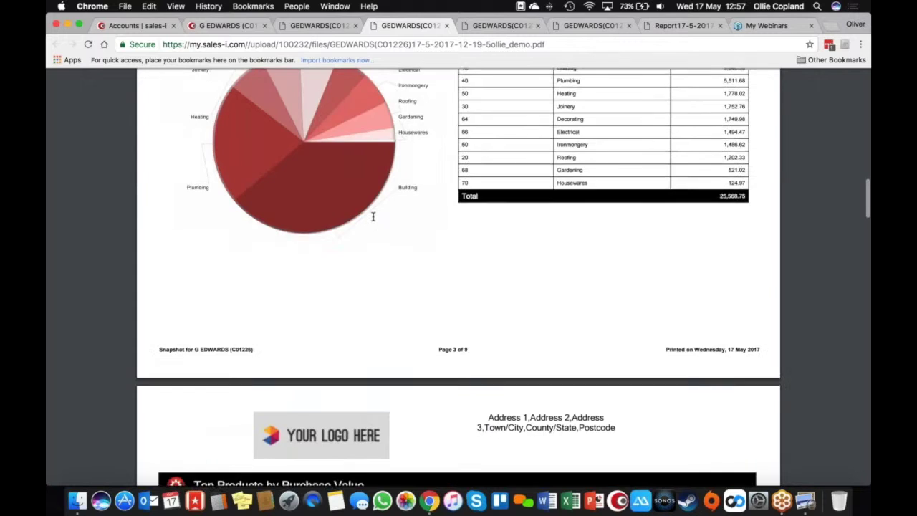
pyautogui.scroll(-1, 373, 216)
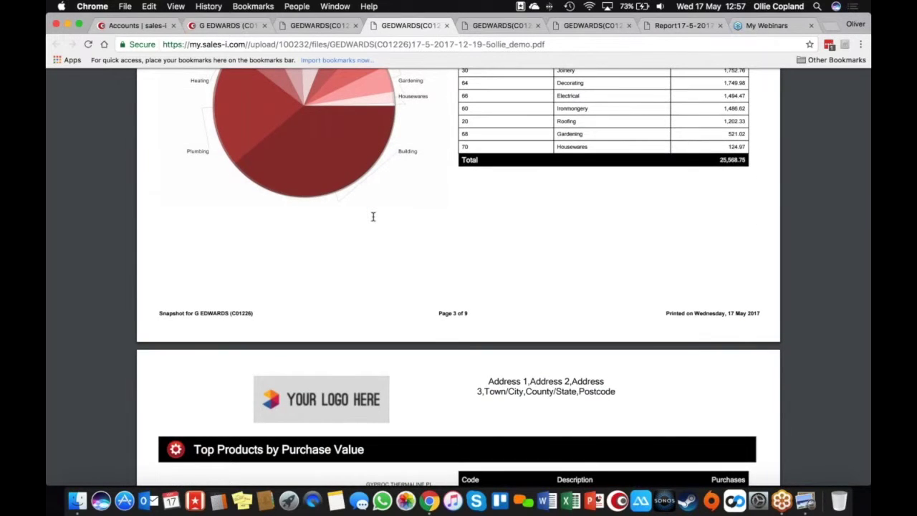
pyautogui.scroll(-6, 373, 216)
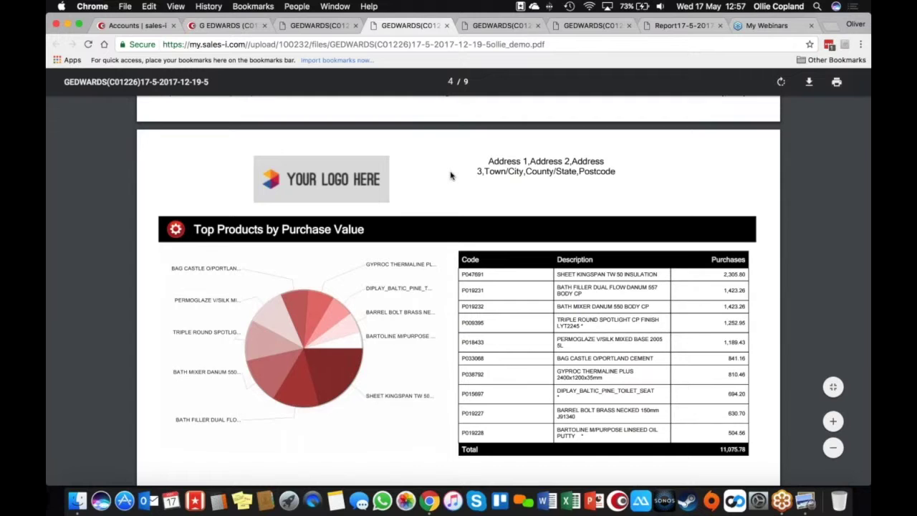
pyautogui.scroll(-5, 451, 175)
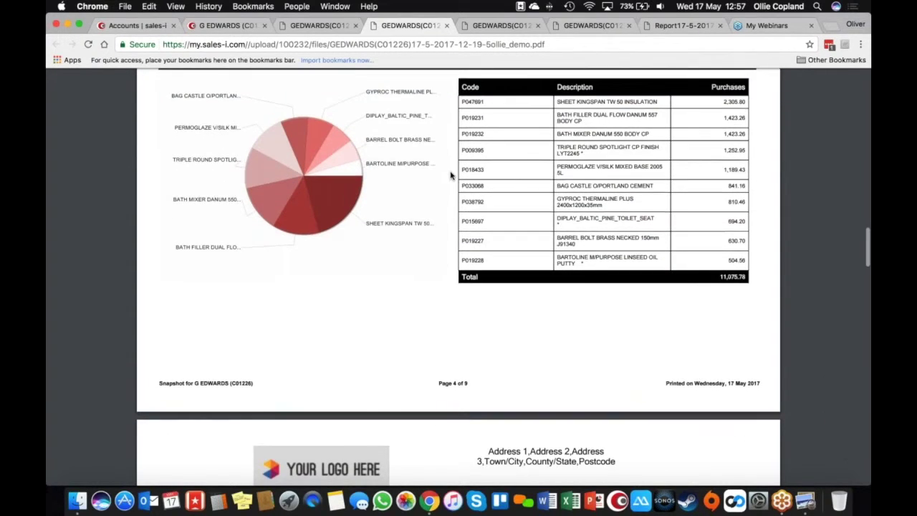
pyautogui.scroll(-20, 451, 176)
pyautogui.scroll(-20, 450, 176)
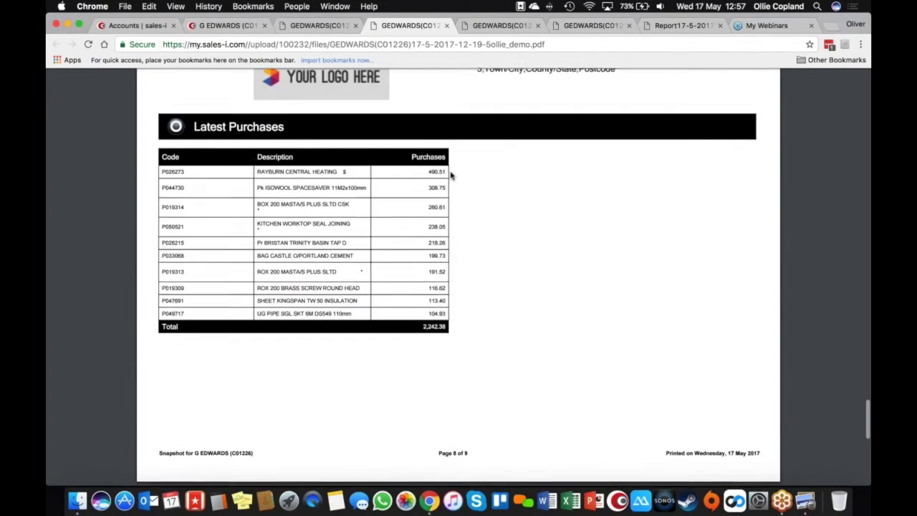
pyautogui.scroll(-2, 450, 175)
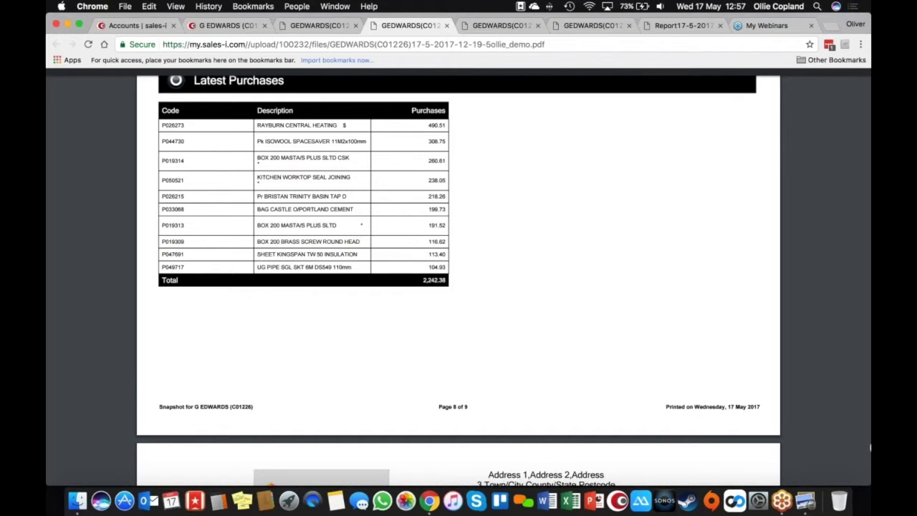
pyautogui.click(224, 26)
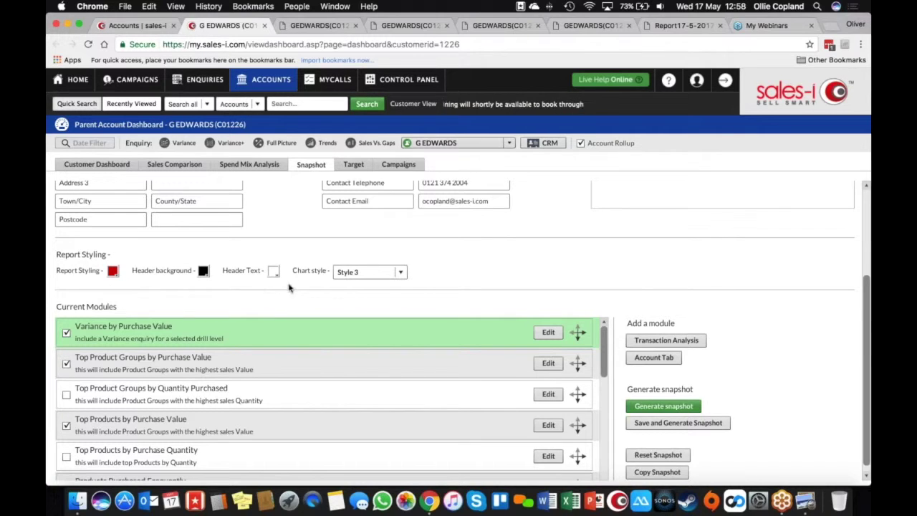
# Restyle the snapshot with blue styling, maroon header background and chart Style 9, then view the PDF
pyautogui.click(114, 272)
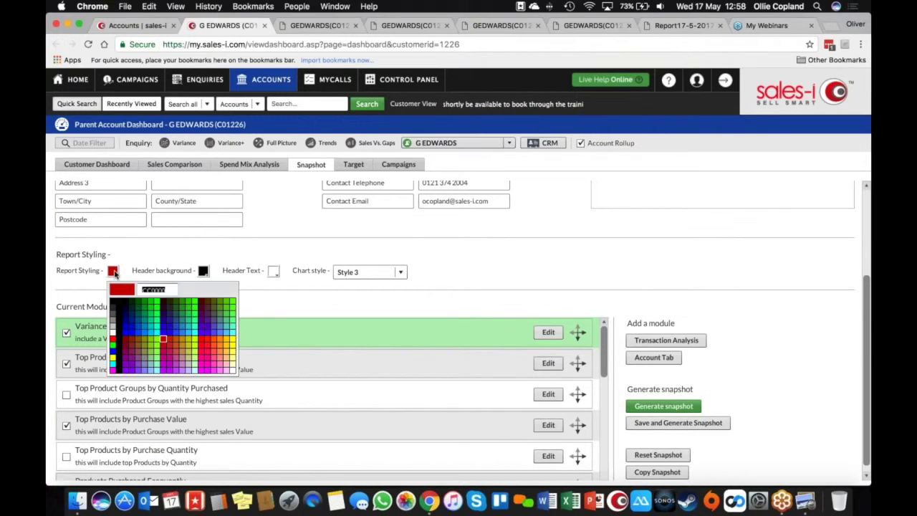
pyautogui.click(132, 329)
pyautogui.click(203, 272)
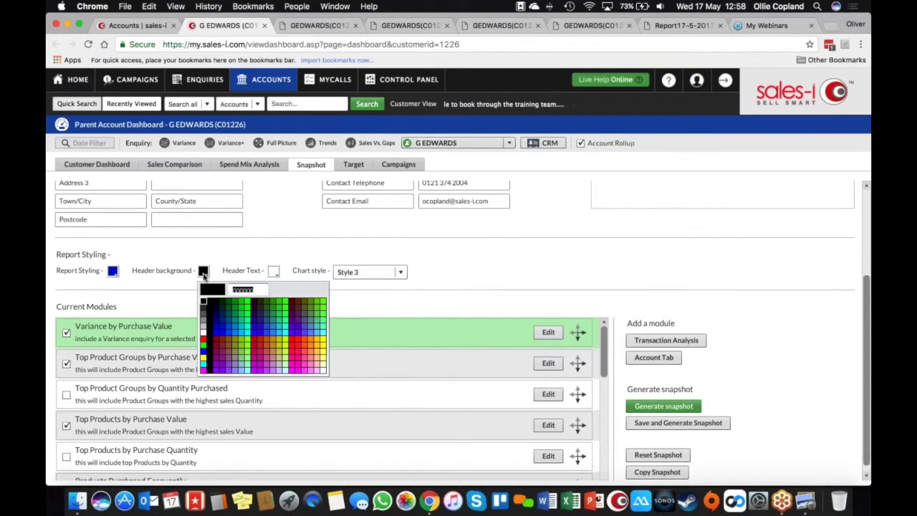
pyautogui.click(220, 352)
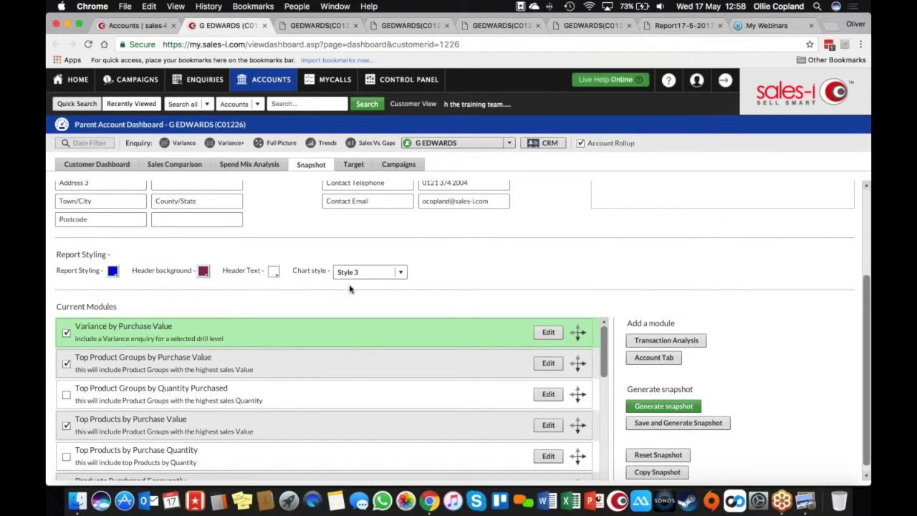
pyautogui.click(381, 273)
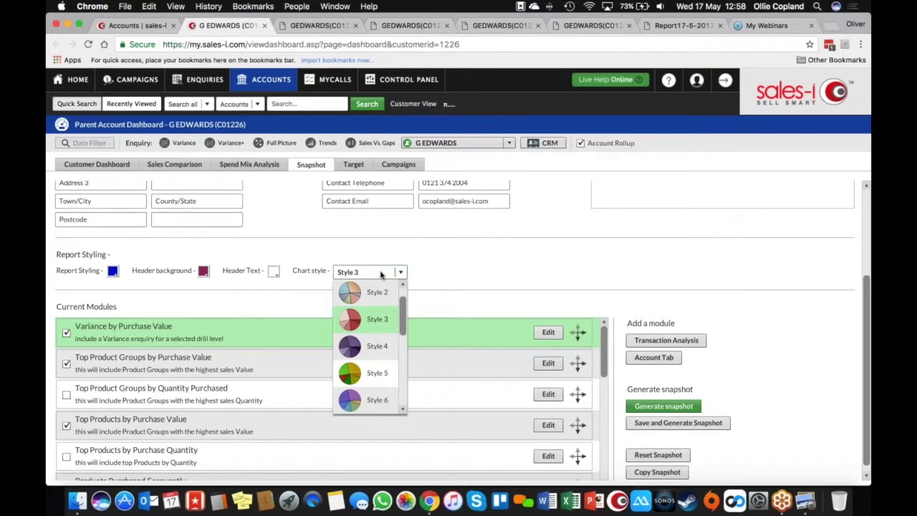
pyautogui.moveTo(402, 308); pyautogui.dragTo(404, 346)
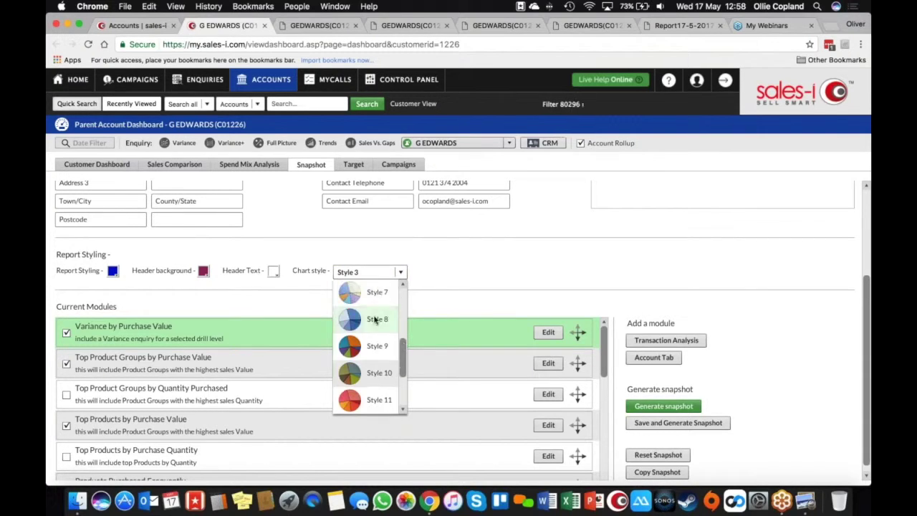
pyautogui.click(374, 348)
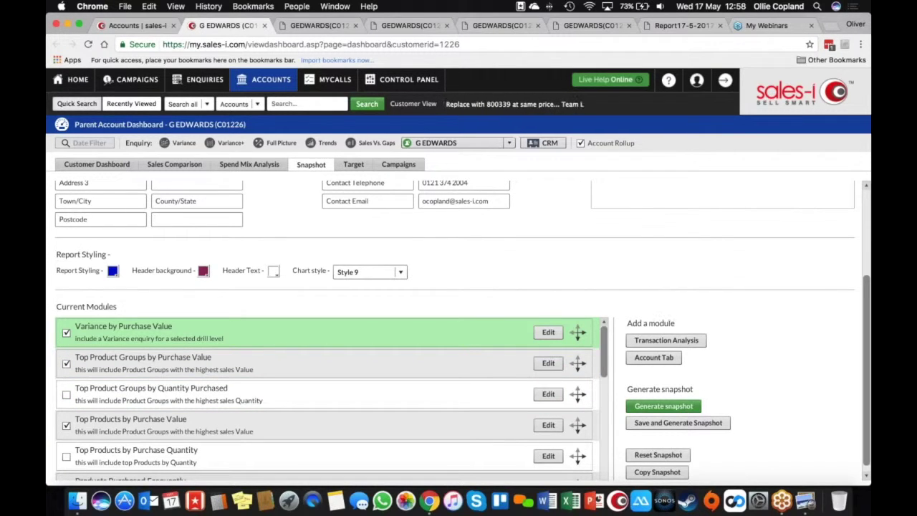
pyautogui.click(512, 26)
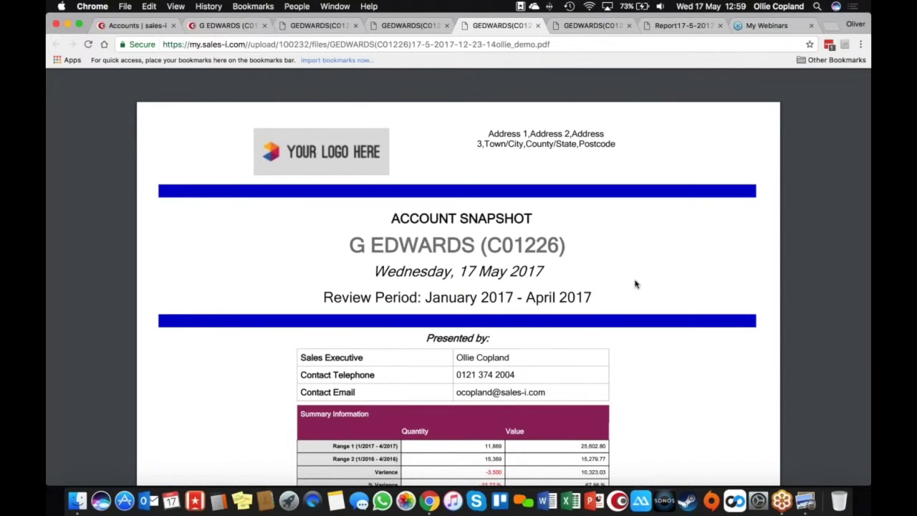
pyautogui.scroll(-1, 635, 284)
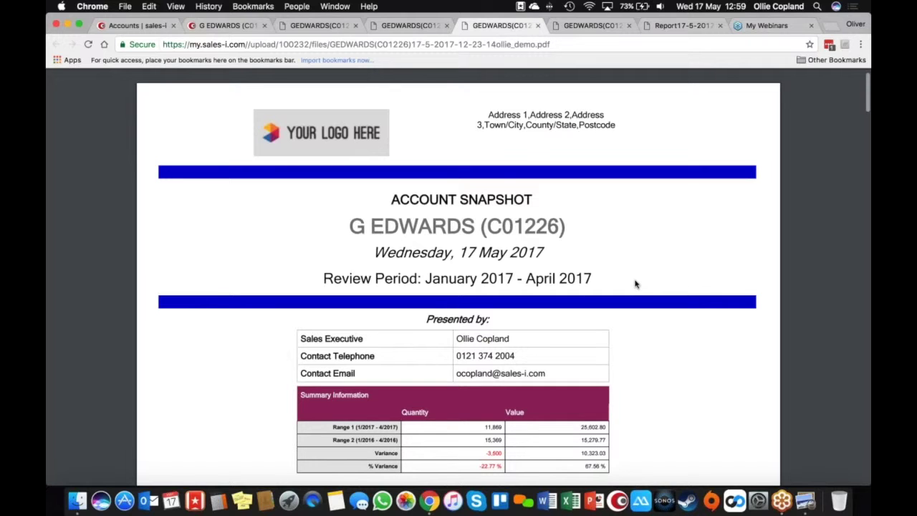
pyautogui.scroll(-10, 635, 285)
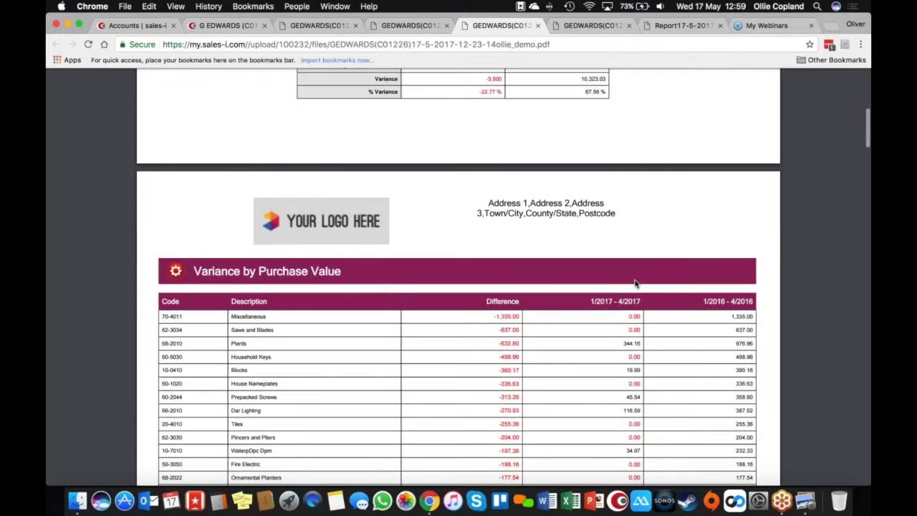
pyautogui.scroll(-3, 635, 281)
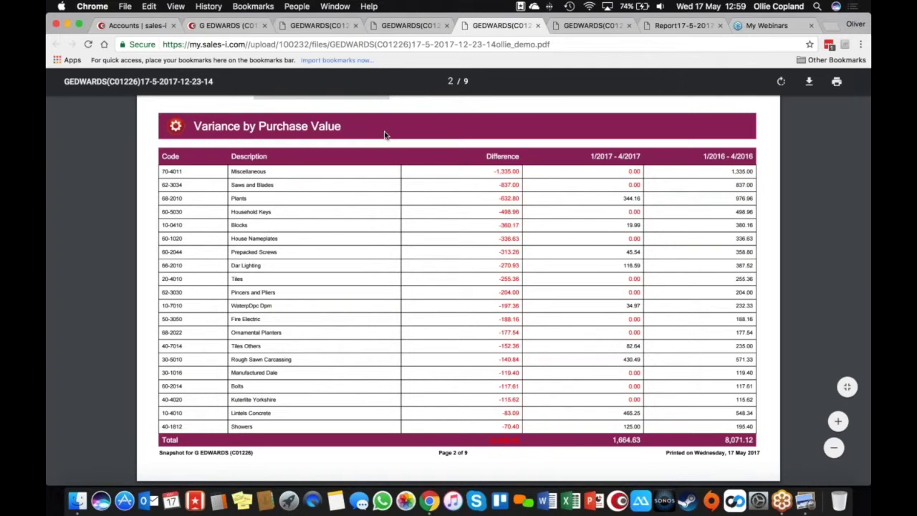
# Back on the G EDWARDS snapshot, try Bar Chart for Top Product Groups by Purchase Value, then cancel
pyautogui.click(154, 25)
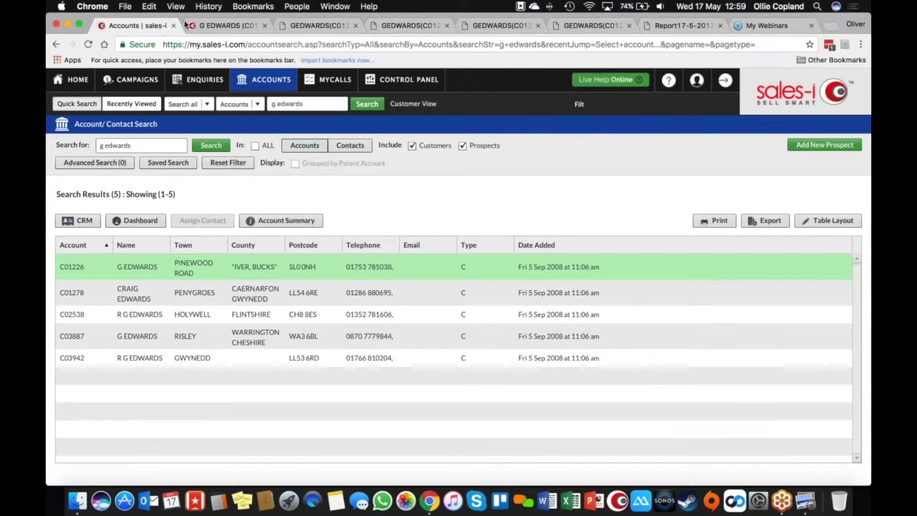
pyautogui.click(187, 25)
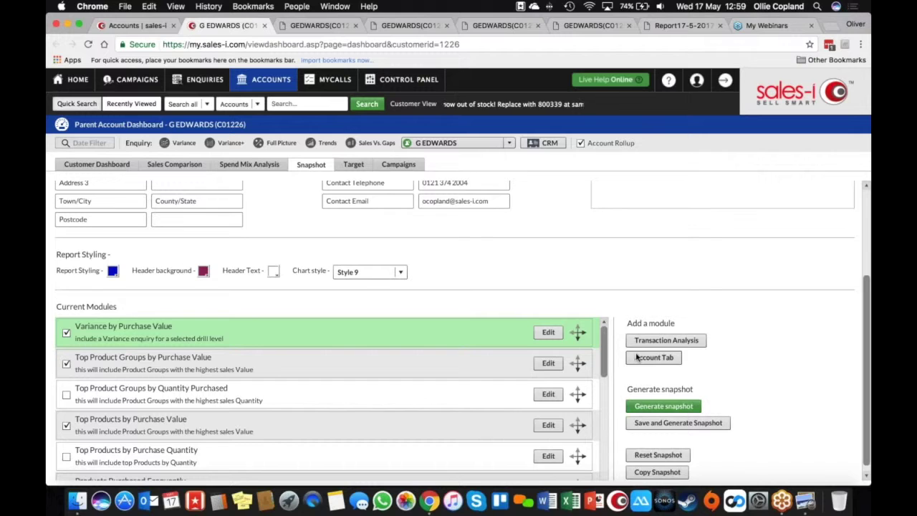
pyautogui.click(547, 363)
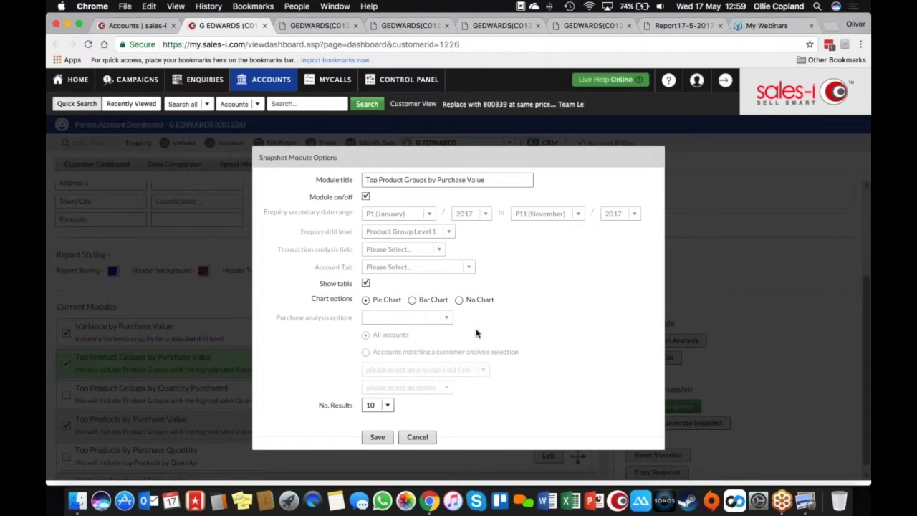
pyautogui.click(412, 300)
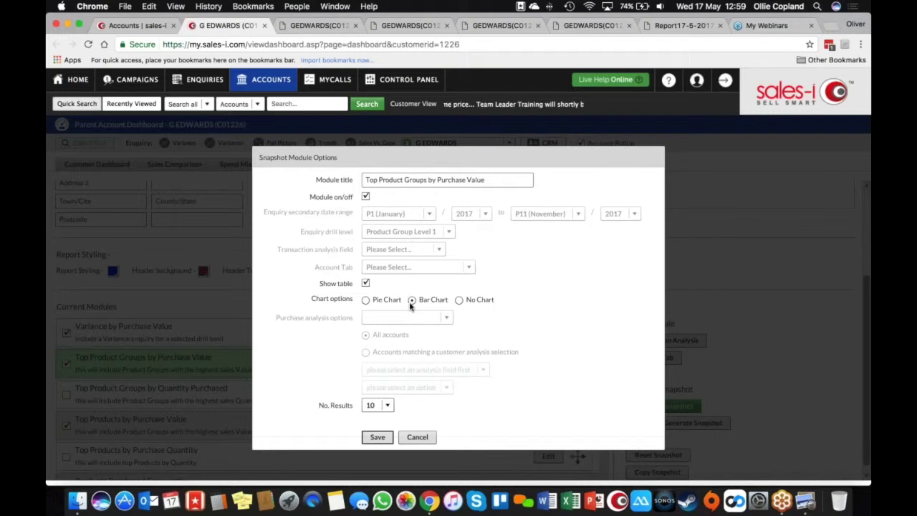
pyautogui.click(417, 437)
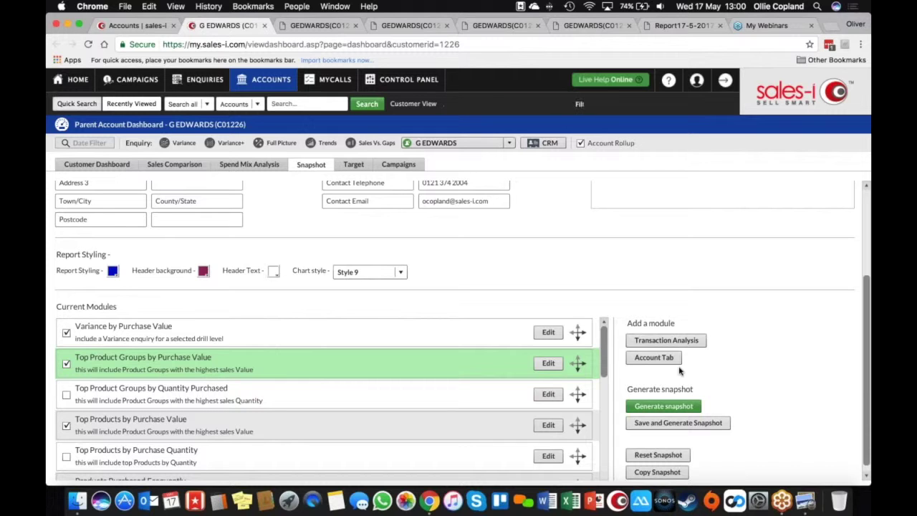
# Add a Transaction Analysis module using the Transaction Type field and save it
pyautogui.click(667, 340)
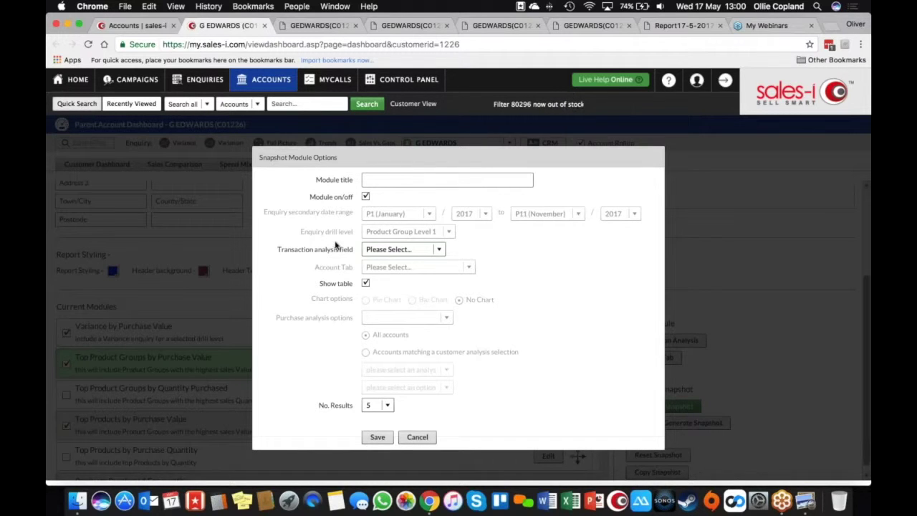
pyautogui.click(438, 253)
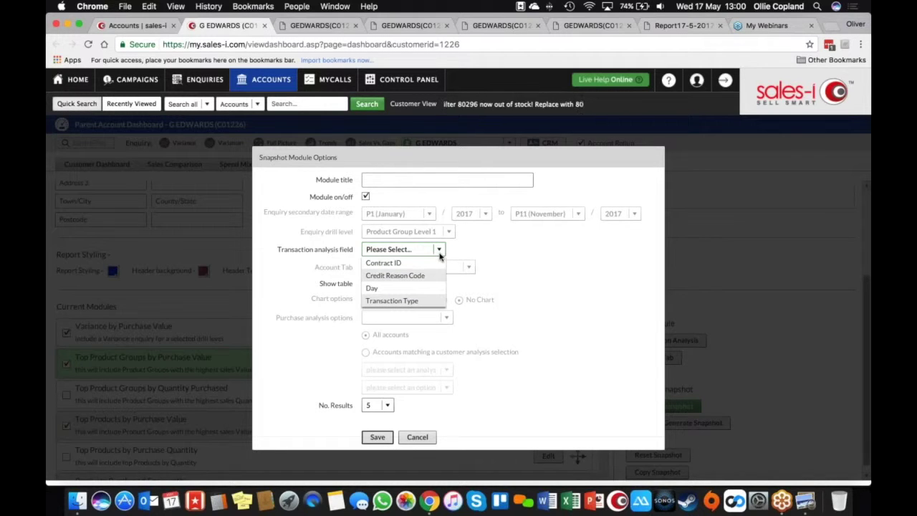
pyautogui.click(424, 301)
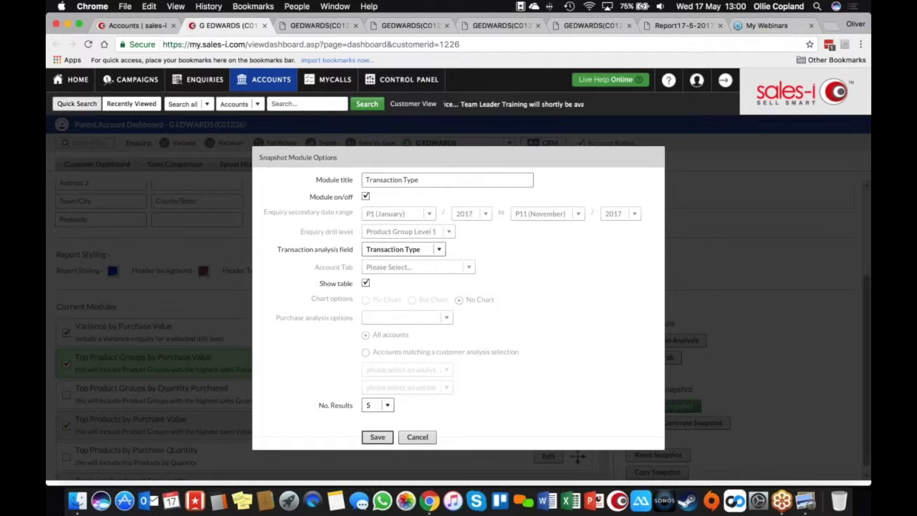
pyautogui.click(377, 436)
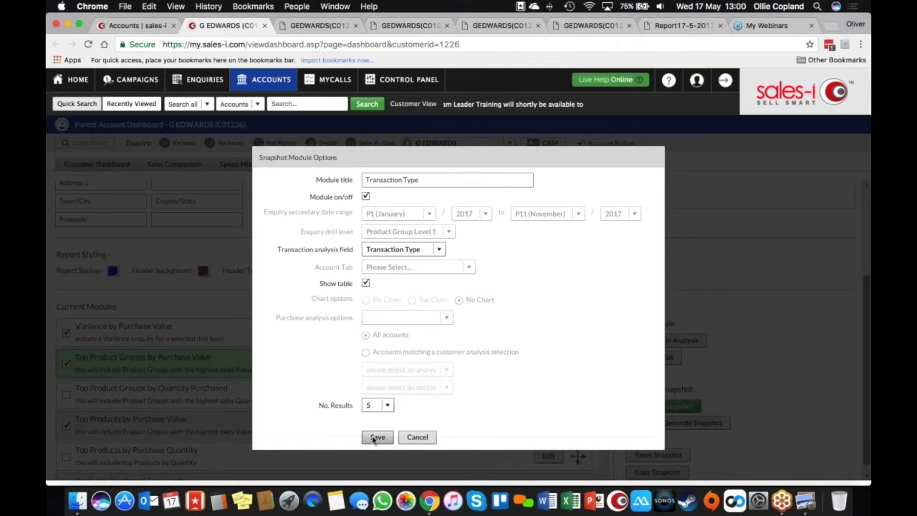
pyautogui.scroll(-10, 372, 441)
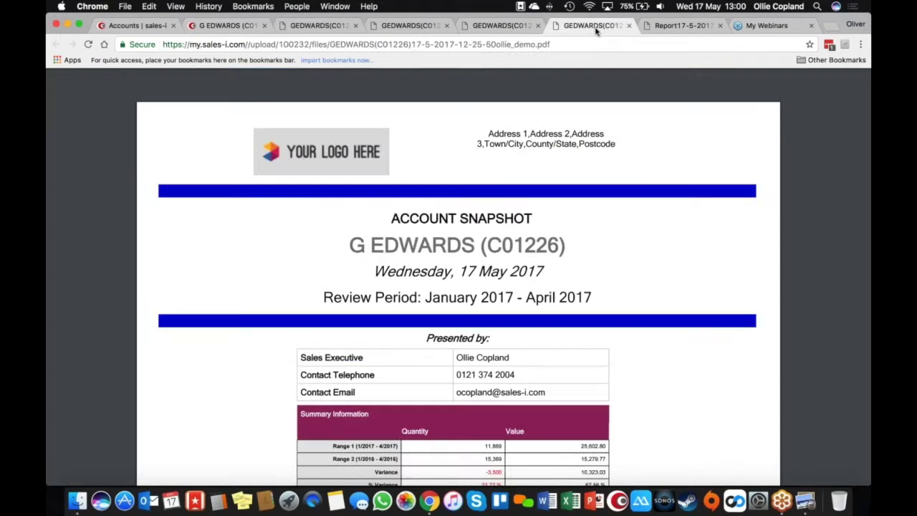
pyautogui.click(595, 28)
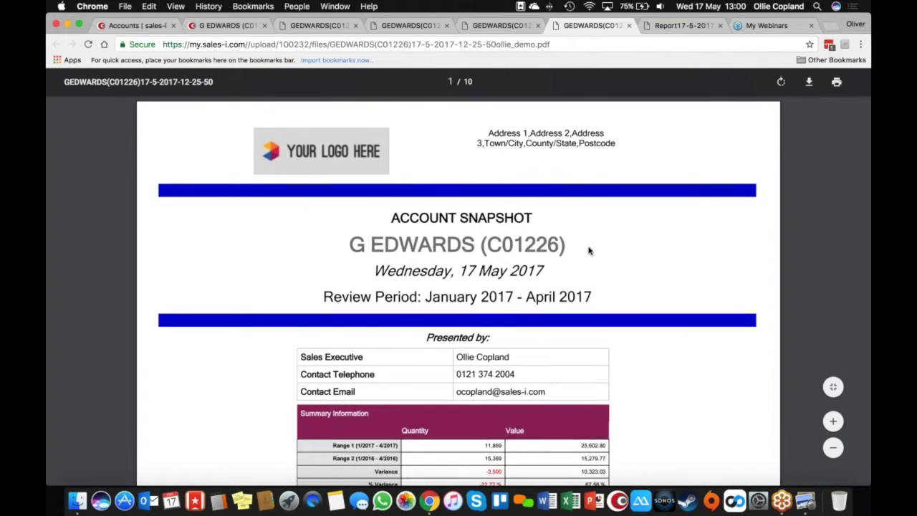
pyautogui.scroll(-5, 590, 249)
pyautogui.scroll(-20, 590, 249)
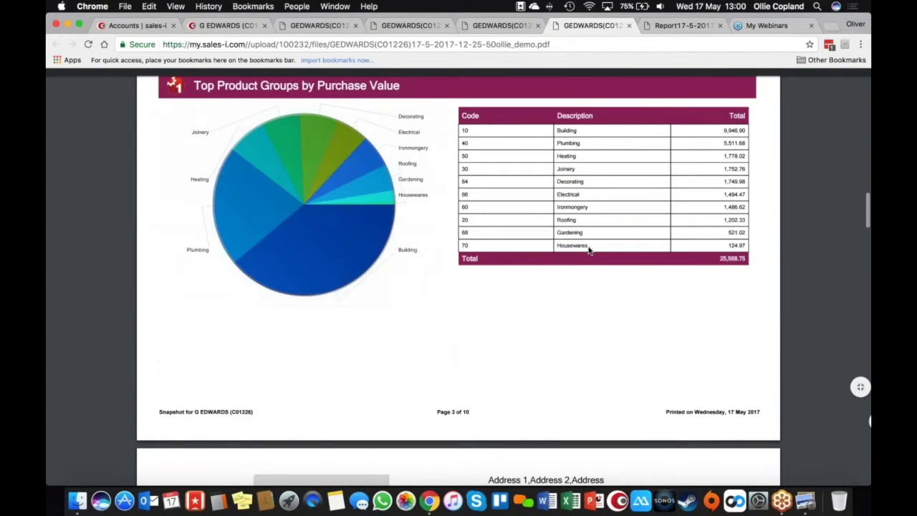
pyautogui.scroll(-15, 589, 249)
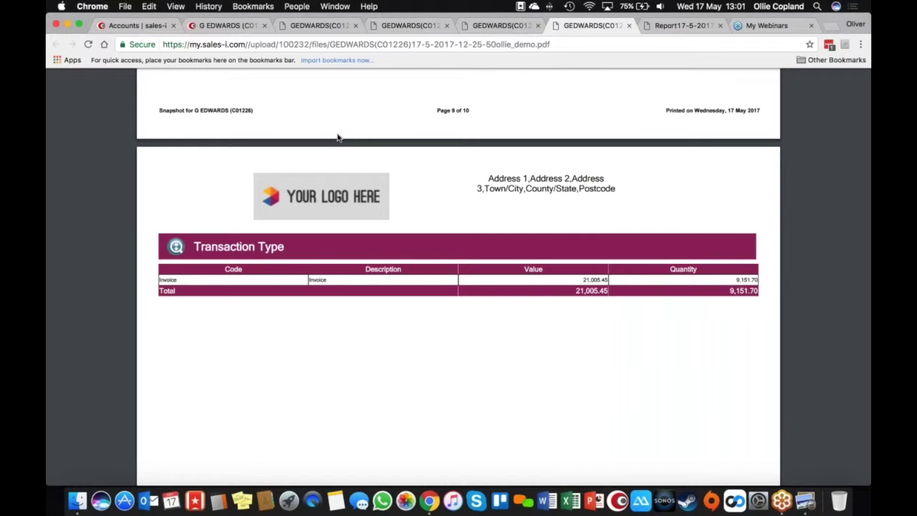
pyautogui.click(237, 27)
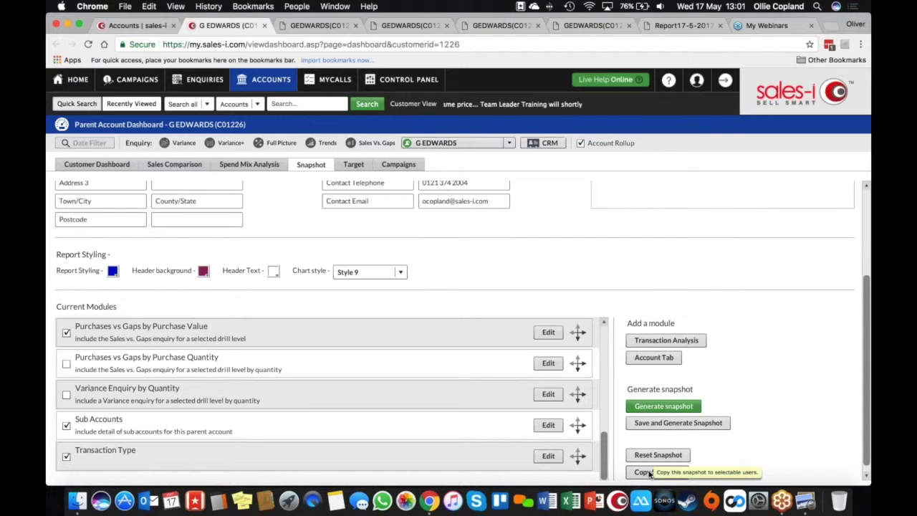
pyautogui.click(649, 473)
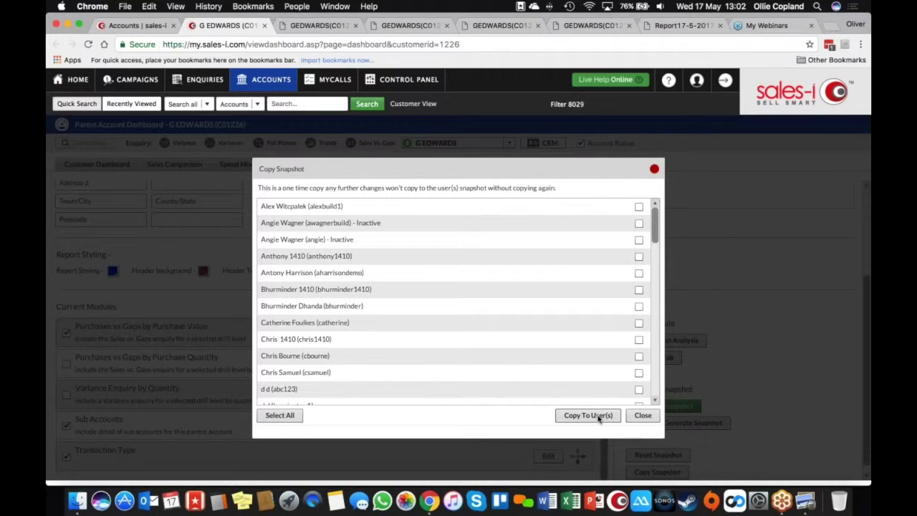
pyautogui.click(655, 169)
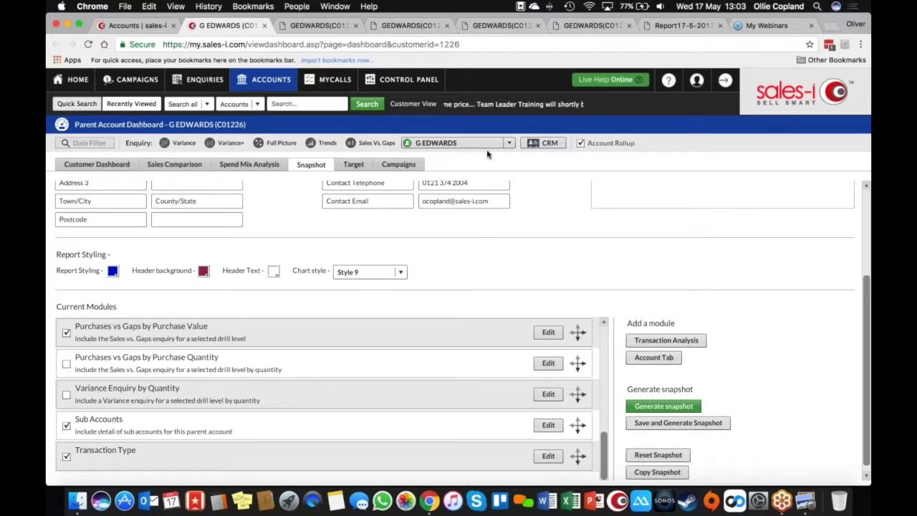
# From Control Panel > Reporting > General, launch the 'Snapshot by analysis field' configuration
pyautogui.click(405, 81)
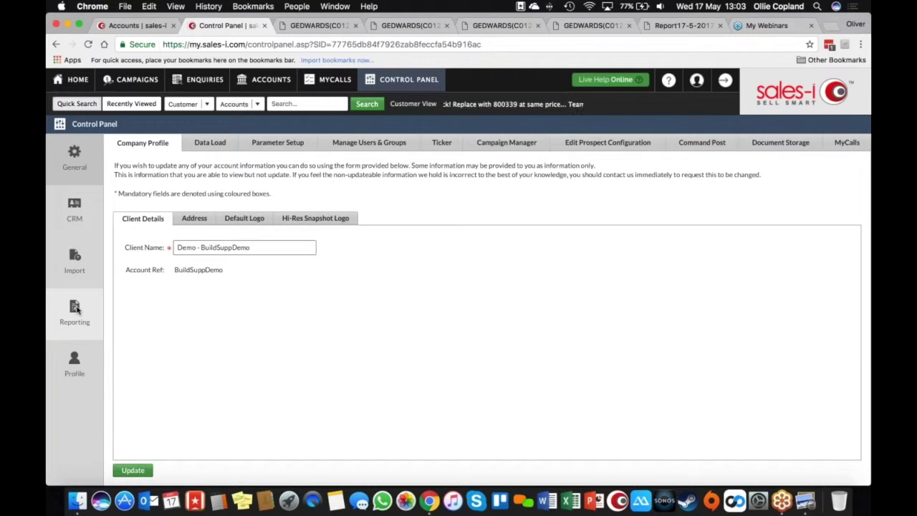
pyautogui.click(76, 309)
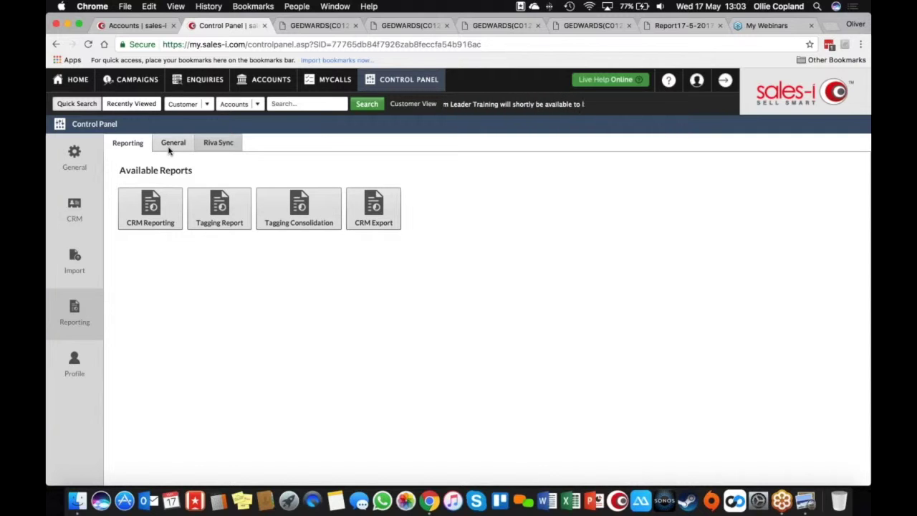
pyautogui.click(170, 147)
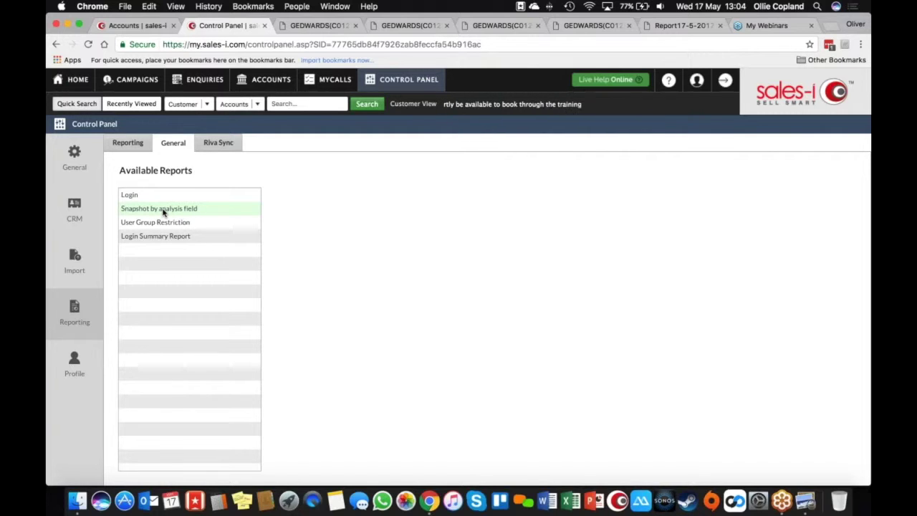
pyautogui.click(163, 211)
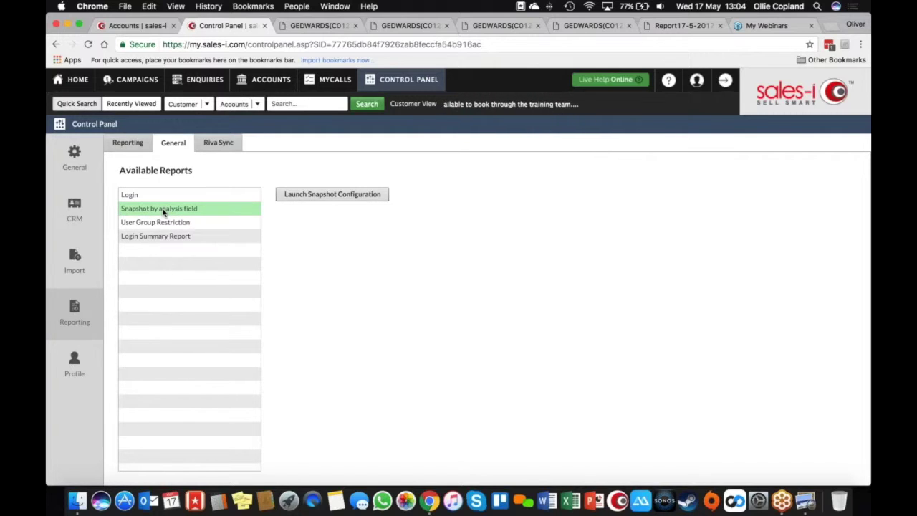
pyautogui.click(320, 195)
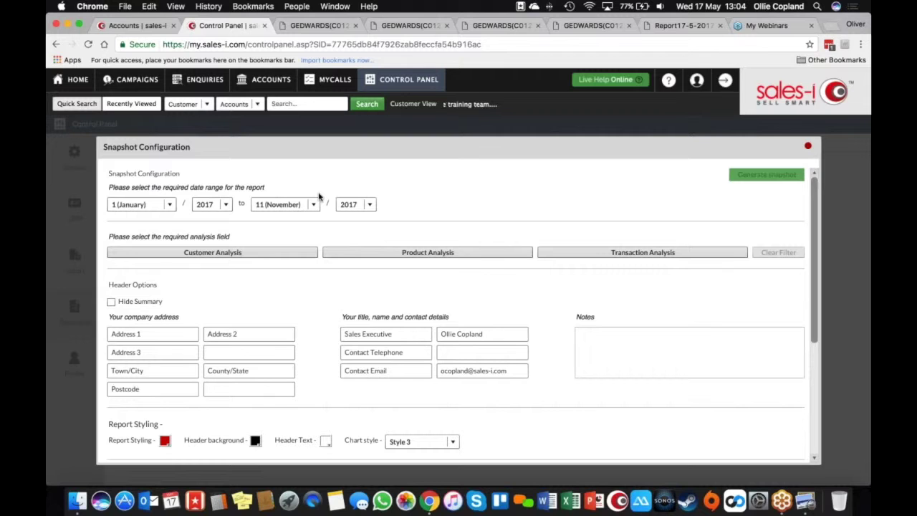
# Change the snapshot period's end month to 4 (April) 2017
pyautogui.click(313, 204)
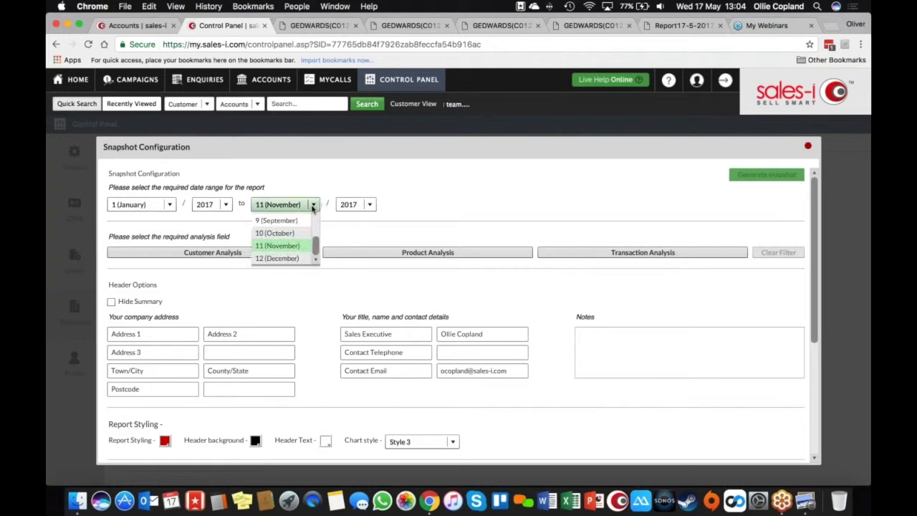
pyautogui.click(315, 219)
pyautogui.click(316, 219)
pyautogui.click(283, 218)
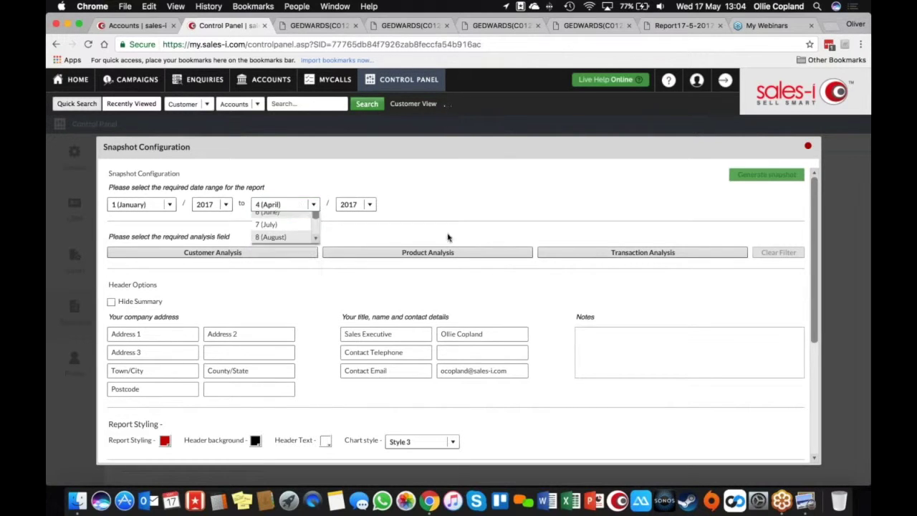
pyautogui.scroll(-5, 817, 223)
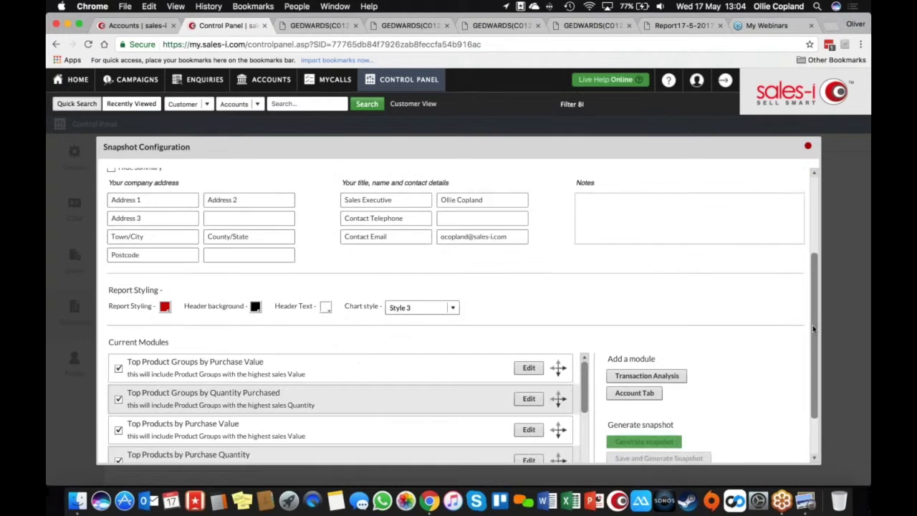
pyautogui.scroll(5, 813, 236)
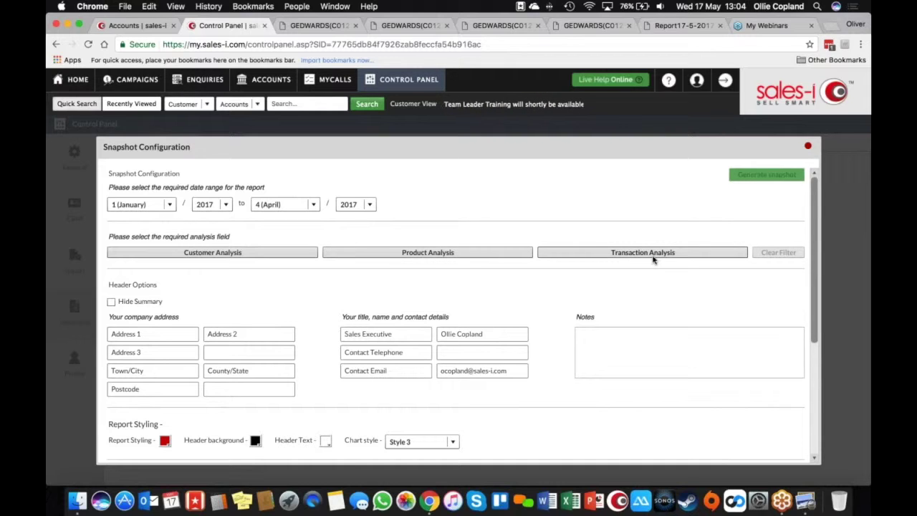
pyautogui.click(265, 255)
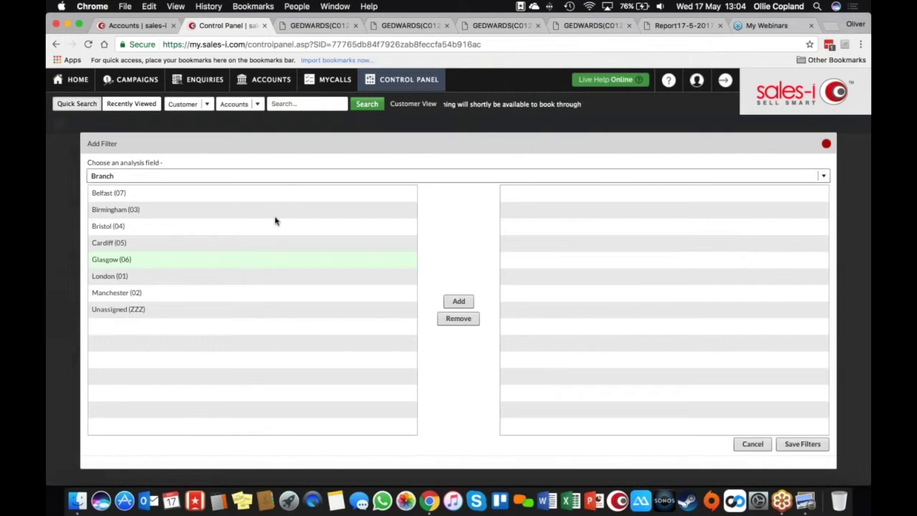
# Filter the snapshot by Sales Rep, add the first rep listed, save, and view the generated PDF
pyautogui.click(292, 179)
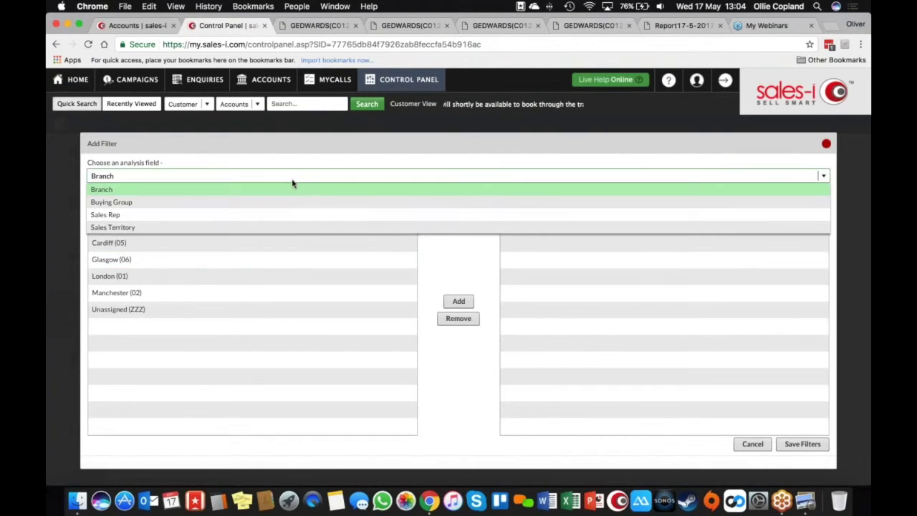
pyautogui.click(289, 217)
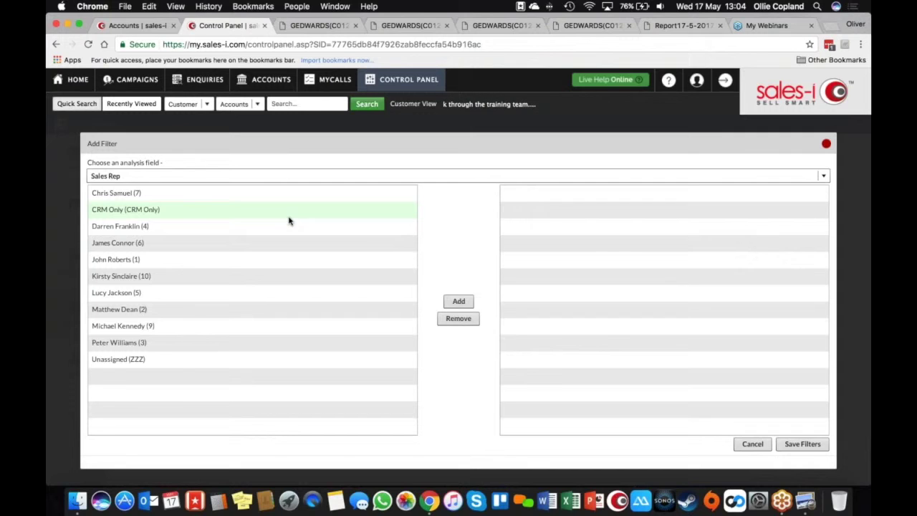
pyautogui.click(254, 199)
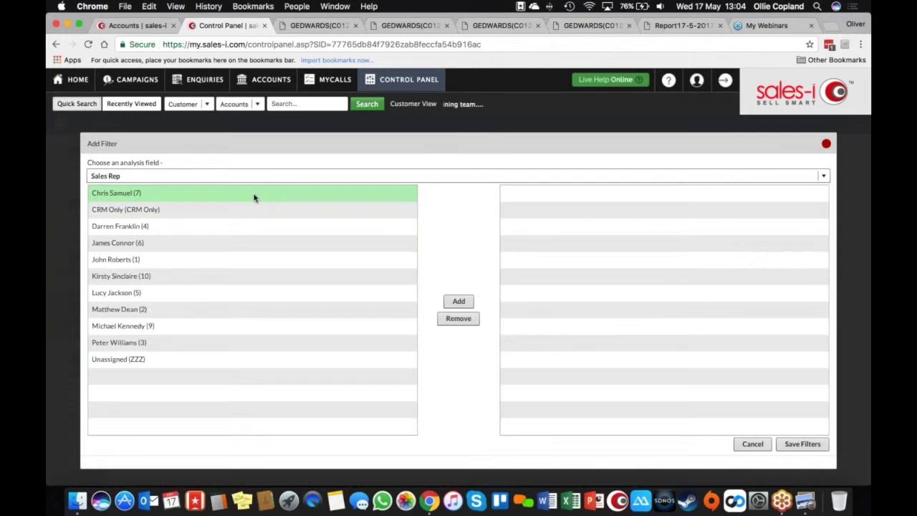
pyautogui.click(458, 302)
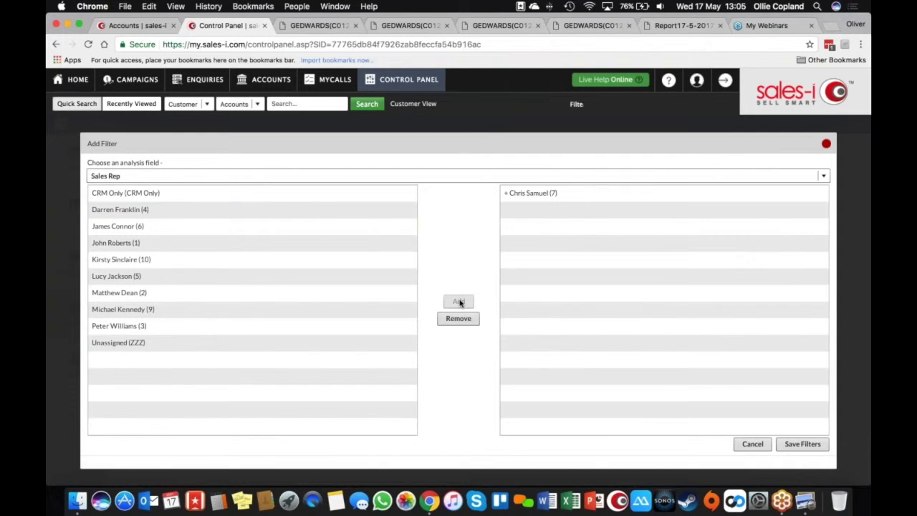
pyautogui.click(804, 443)
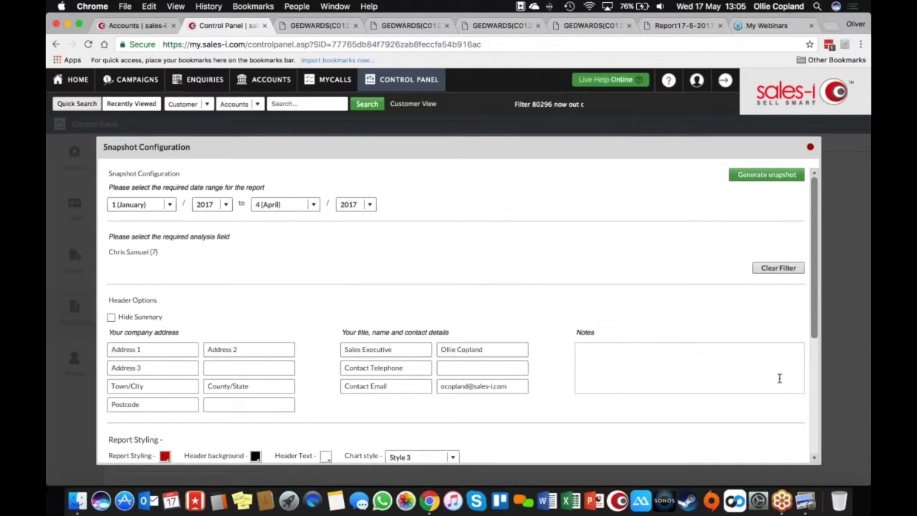
pyautogui.click(667, 26)
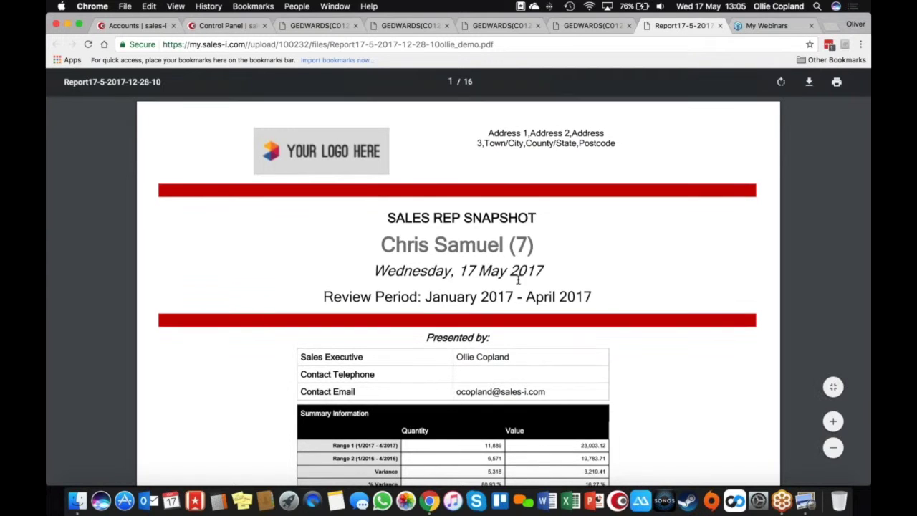
# Scroll through the 16-page snapshot PDF to the Sub Accounts table totalling 18,979.43
pyautogui.scroll(-10, 517, 281)
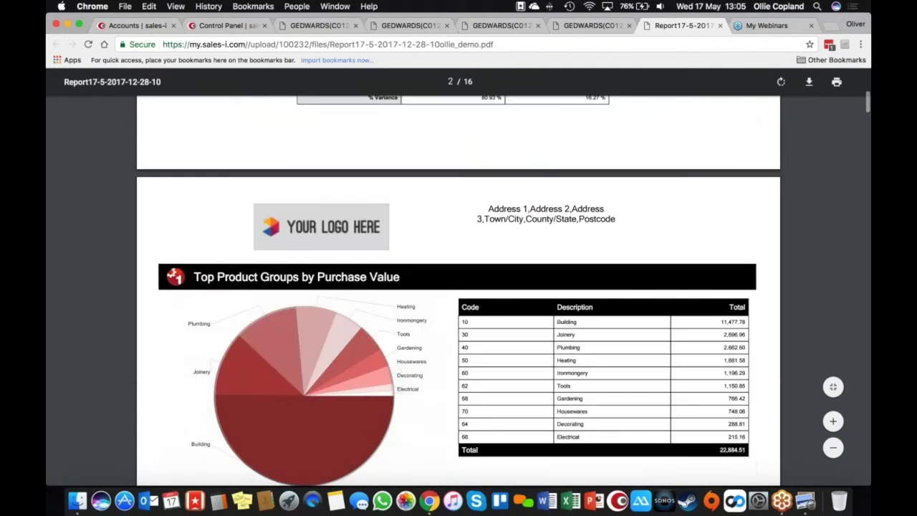
pyautogui.scroll(-2, 457, 334)
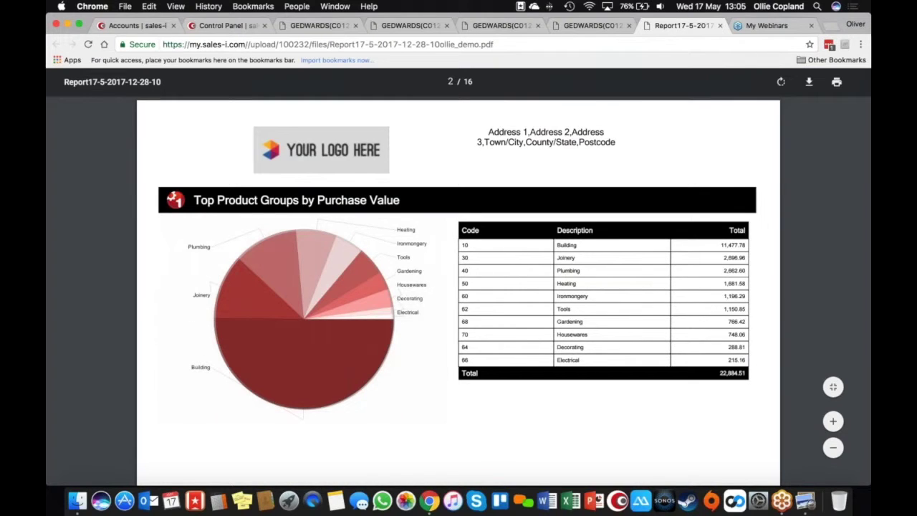
pyautogui.scroll(-10, 458, 287)
pyautogui.scroll(-10, 458, 286)
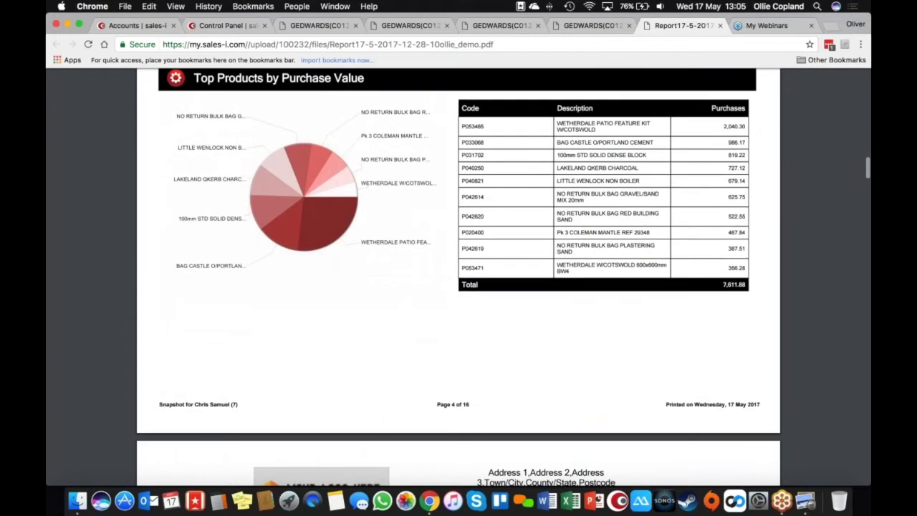
pyautogui.scroll(-10, 459, 287)
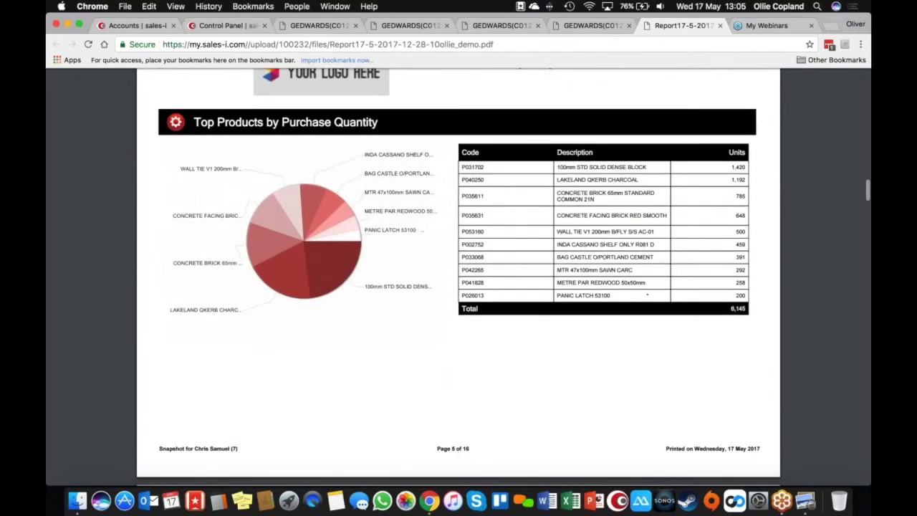
pyautogui.scroll(-15, 459, 287)
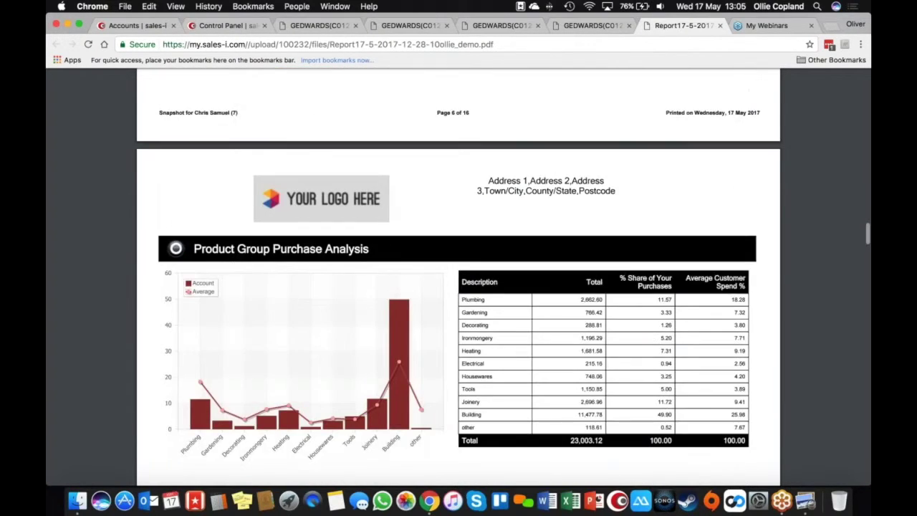
pyautogui.scroll(-2, 459, 272)
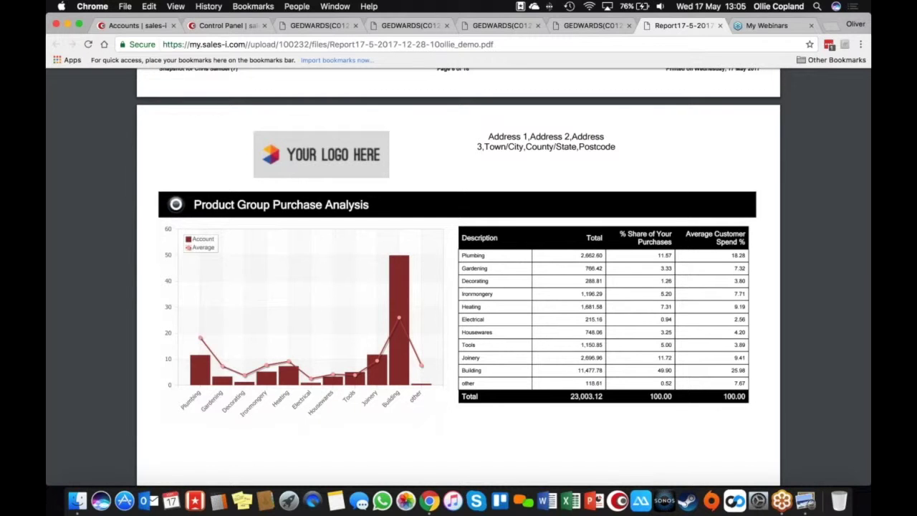
pyautogui.scroll(-1, 459, 287)
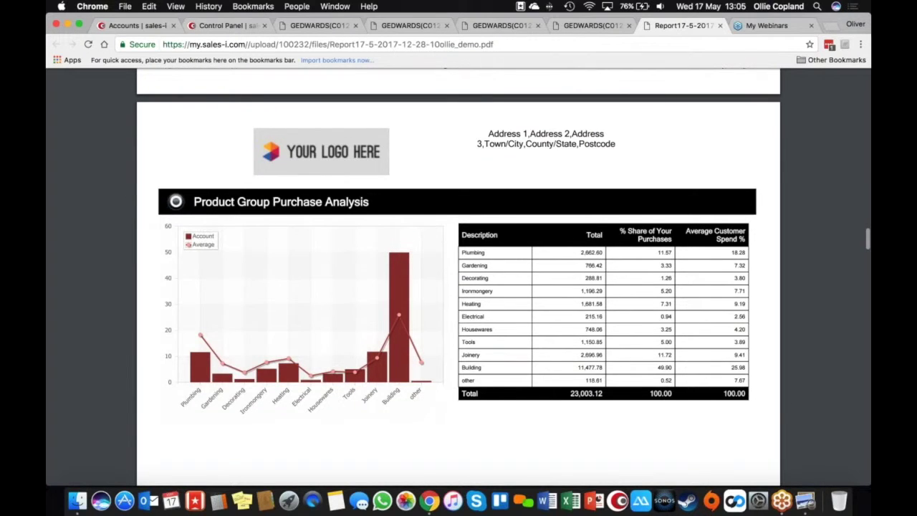
pyautogui.scroll(-10, 458, 286)
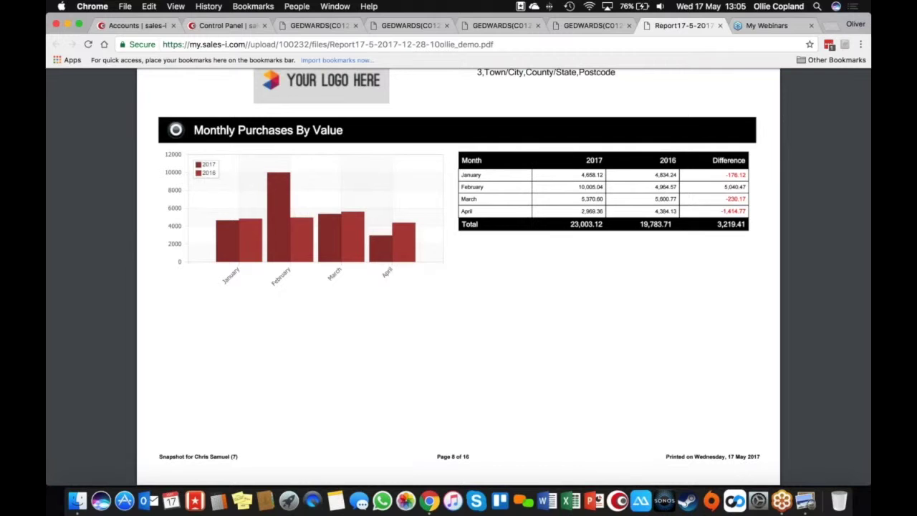
pyautogui.scroll(-20, 459, 286)
pyautogui.scroll(-20, 459, 287)
pyautogui.scroll(-20, 458, 287)
pyautogui.scroll(-5, 459, 286)
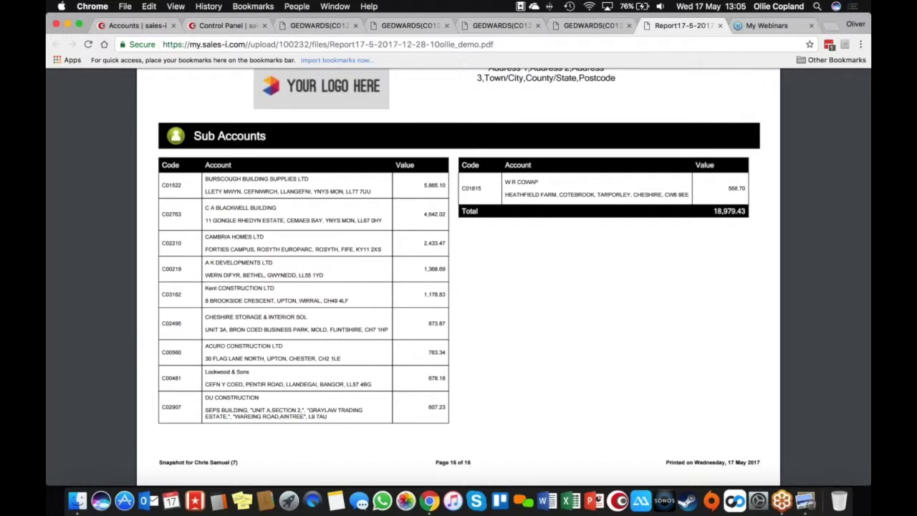